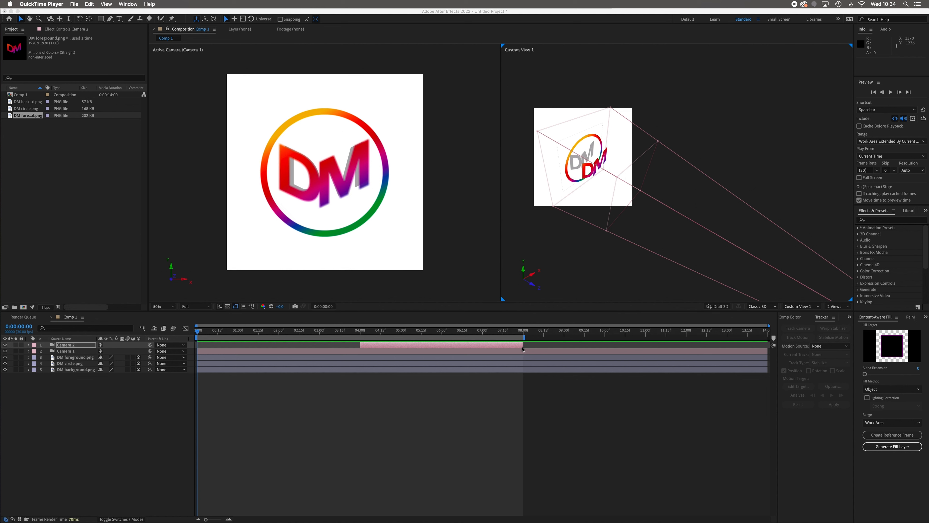
Step: Bring both cameras into sight in Custom View 1 and compare the placement of Camera 1 and Camera 2
click(524, 347)
drag(524, 348, 523, 349)
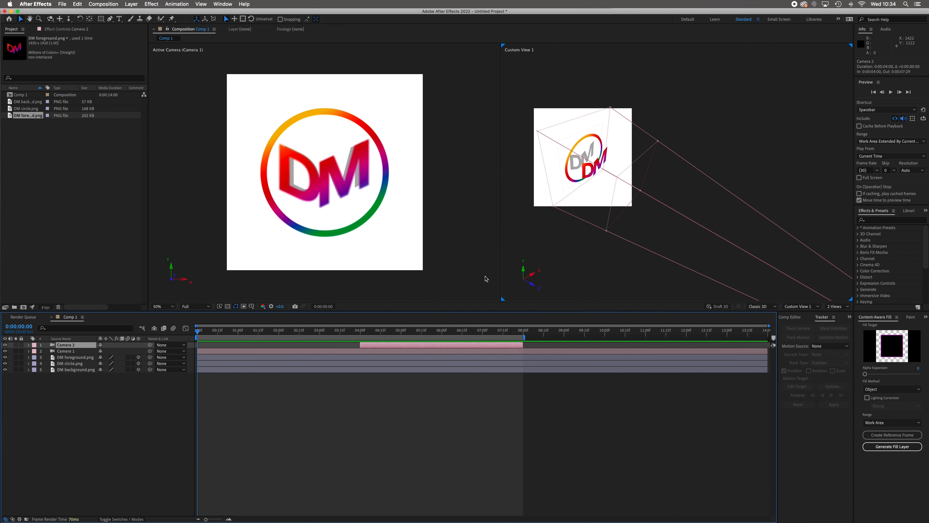
scroll(649, 252, down, 2)
key(h)
drag(711, 259, 624, 201)
key(v)
click(81, 352)
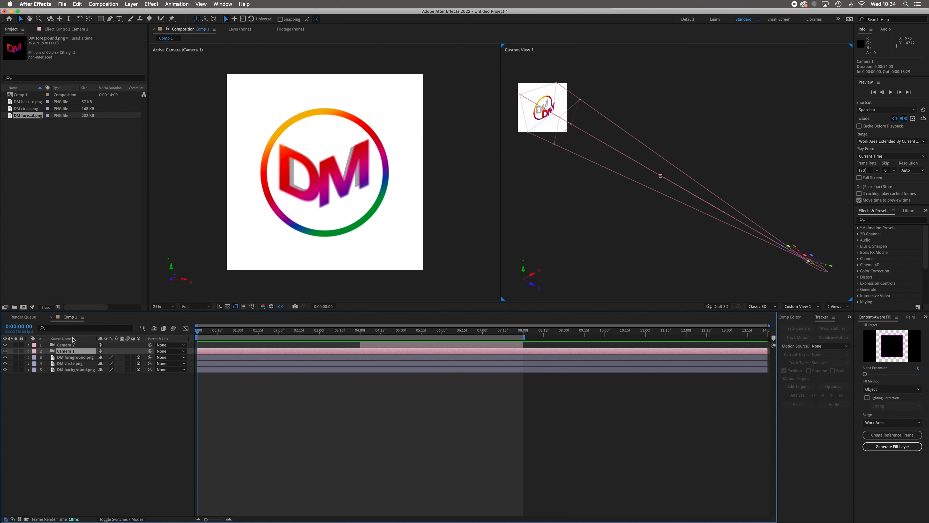
click(71, 345)
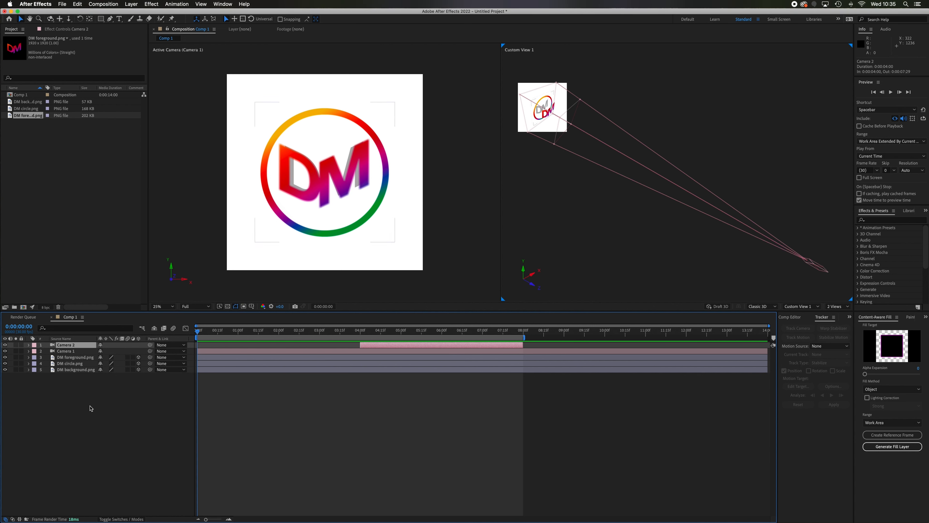
Step: Inspect both camera cones in Custom View 1 at 0:00:04:29
click(244, 401)
drag(360, 337, 400, 333)
key(super+z)
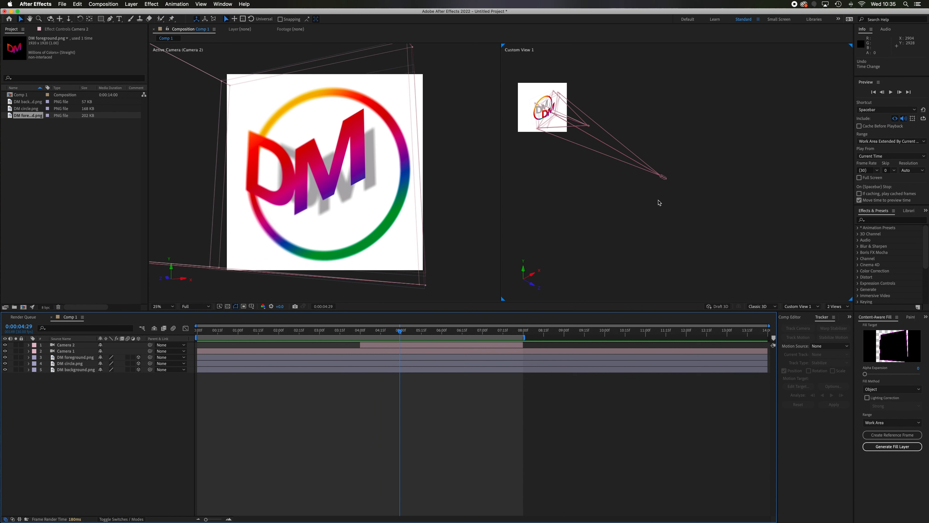
key(h)
drag(601, 213, 668, 257)
key(v)
key(period)
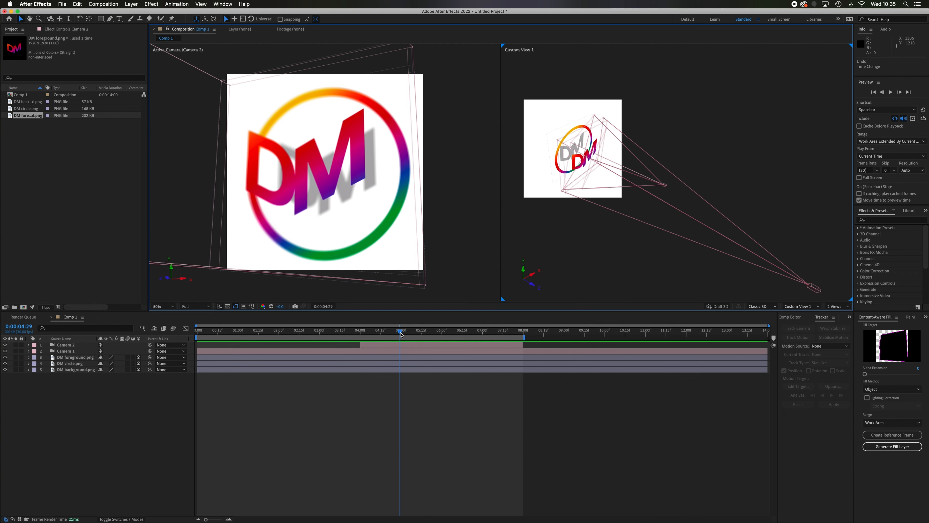
Step: Preview the two-camera animation from the start of the composition
drag(399, 330, 161, 338)
key(space)
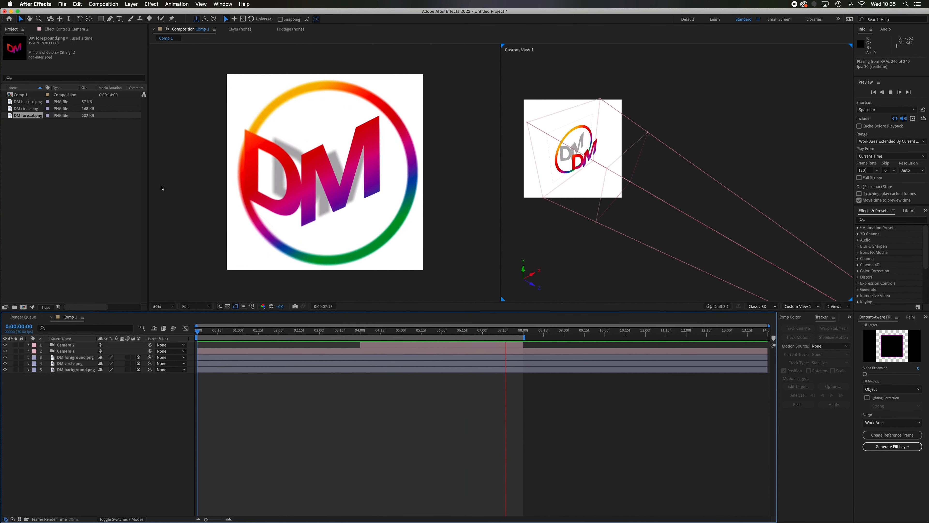
key(space)
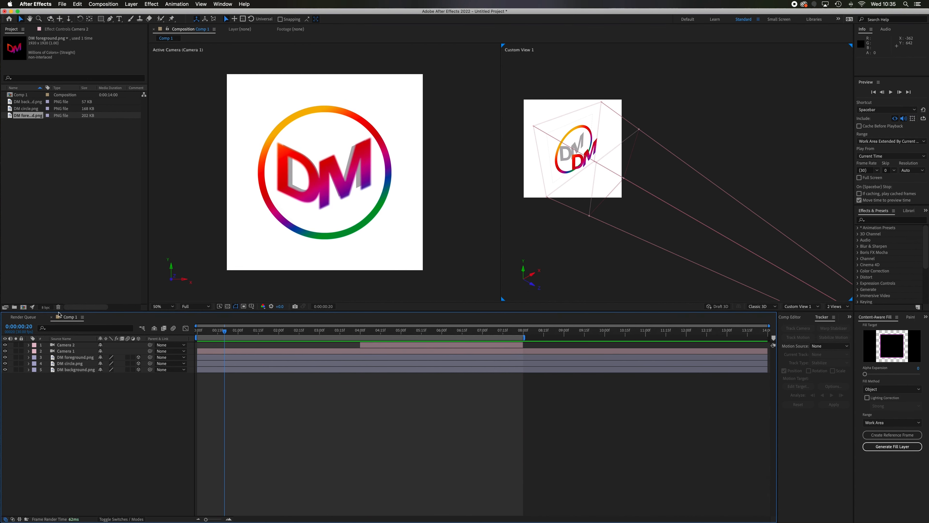
Step: Examine the Position and Focus Distance keyframes of Camera 2 and Camera 1 in the timeline
click(29, 344)
click(28, 480)
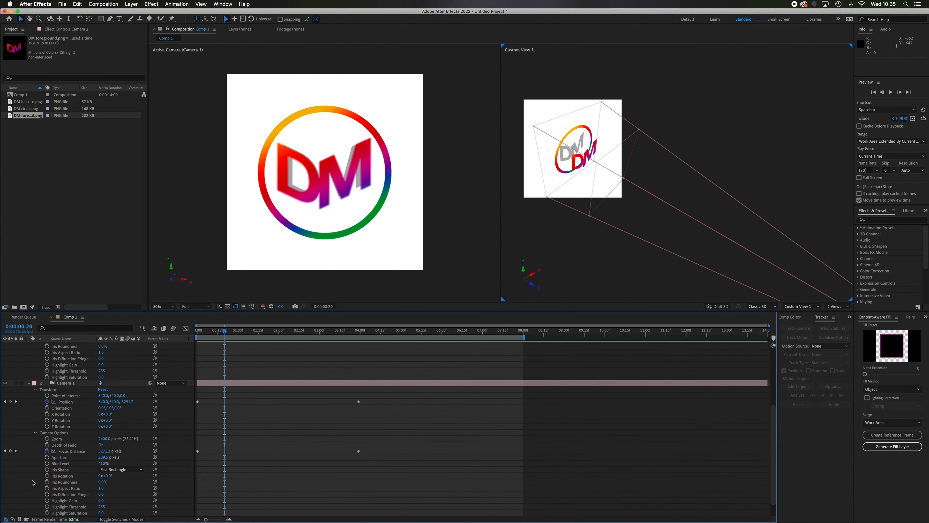
scroll(80, 400, up, 5)
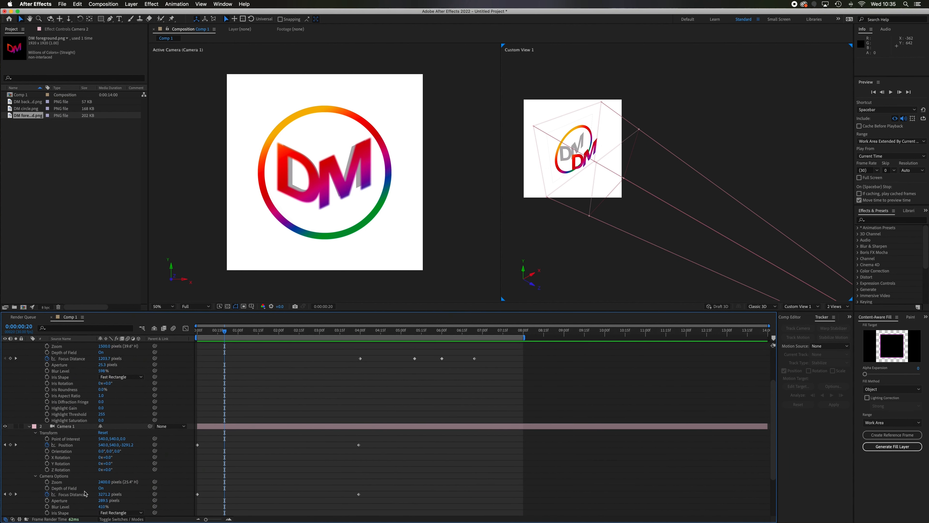
scroll(88, 476, up, 2)
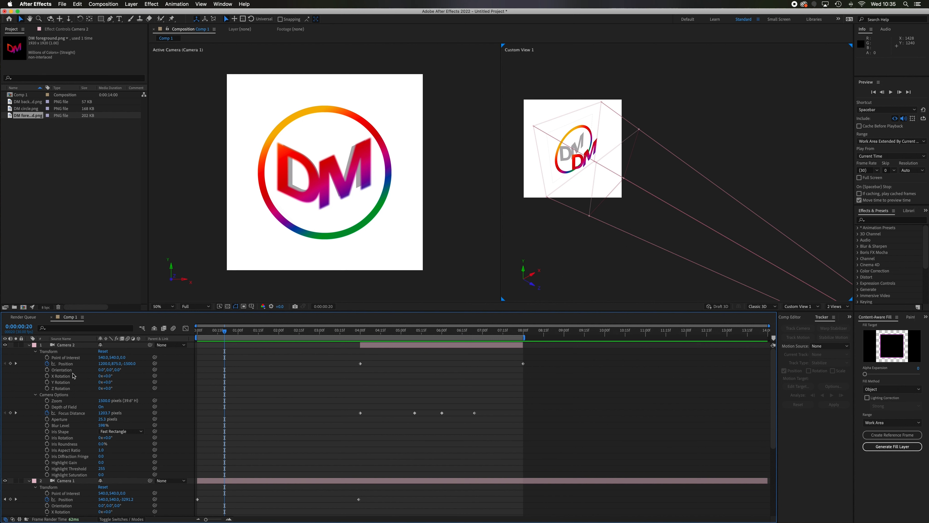
click(29, 480)
click(30, 344)
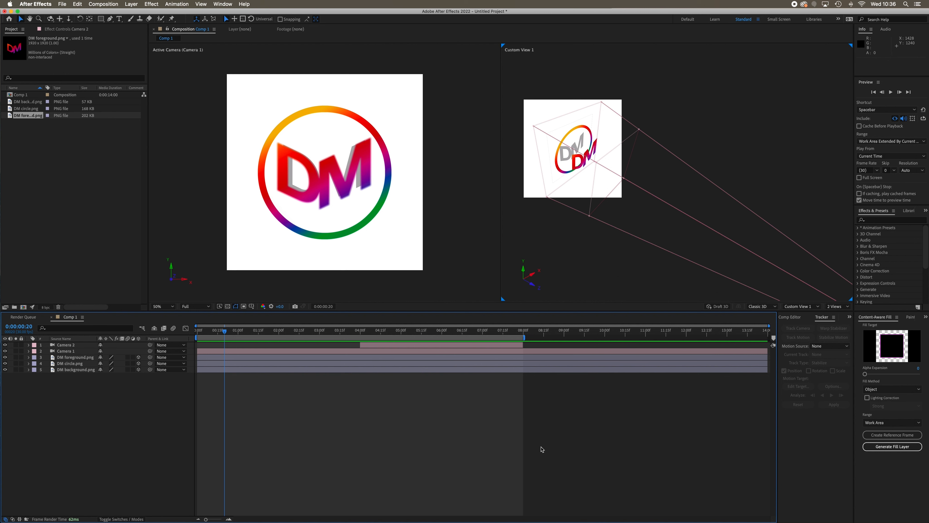
Step: Review Camera 2's movement between 0:00:04:00 and 0:00:08:00
key(space)
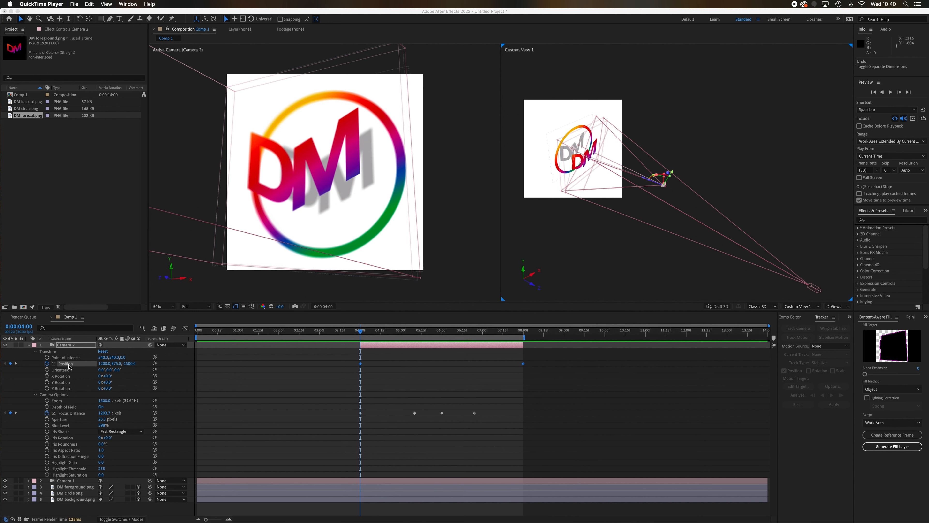
click(362, 333)
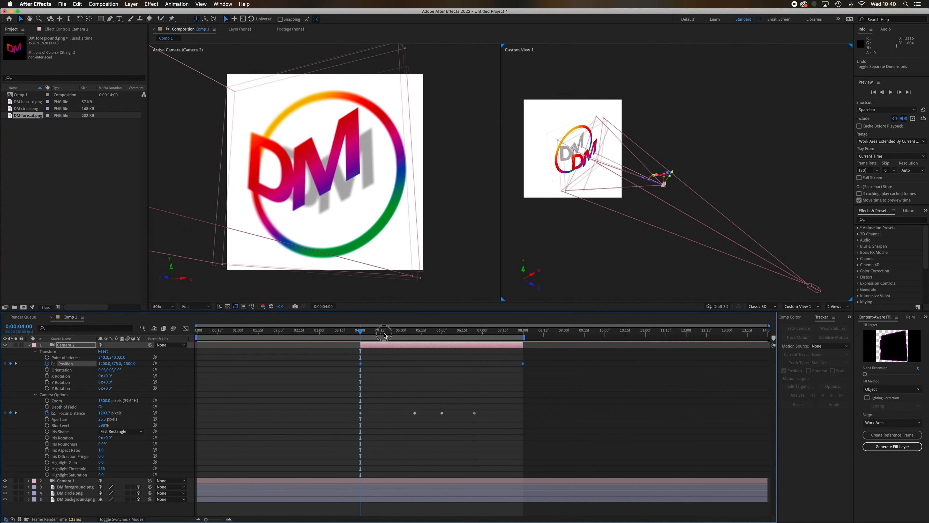
drag(416, 332, 523, 345)
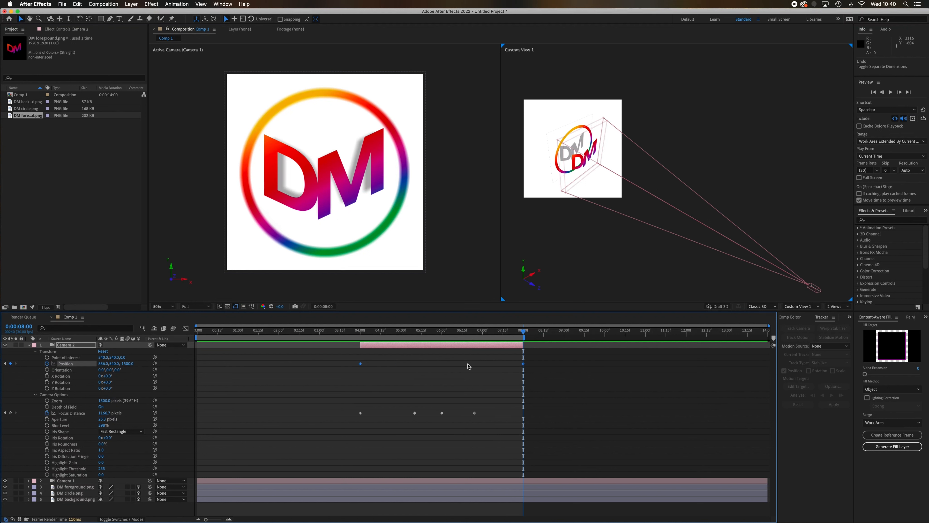
Step: Separate the dimensions of Camera 2's Position and slightly increase its X Position at 0:00:04:00
right_click(74, 363)
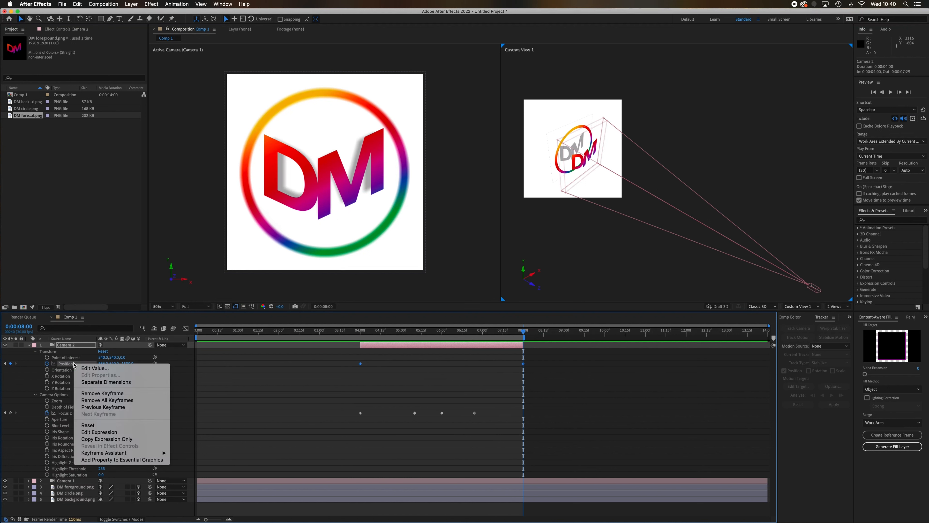
click(126, 386)
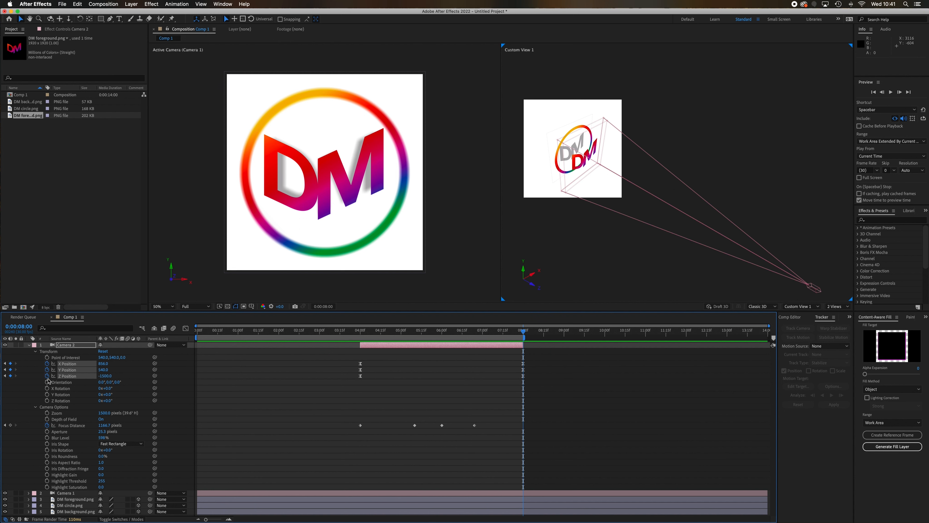
click(361, 333)
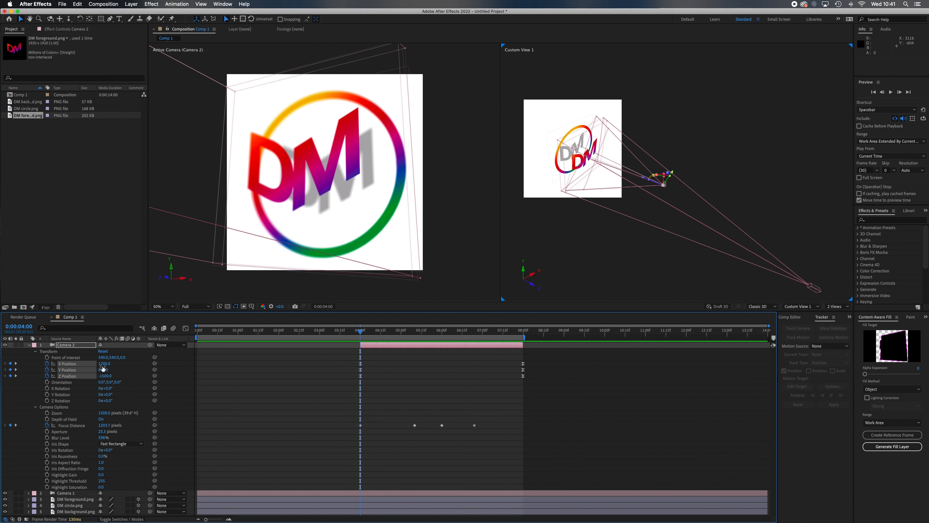
drag(106, 364, 117, 366)
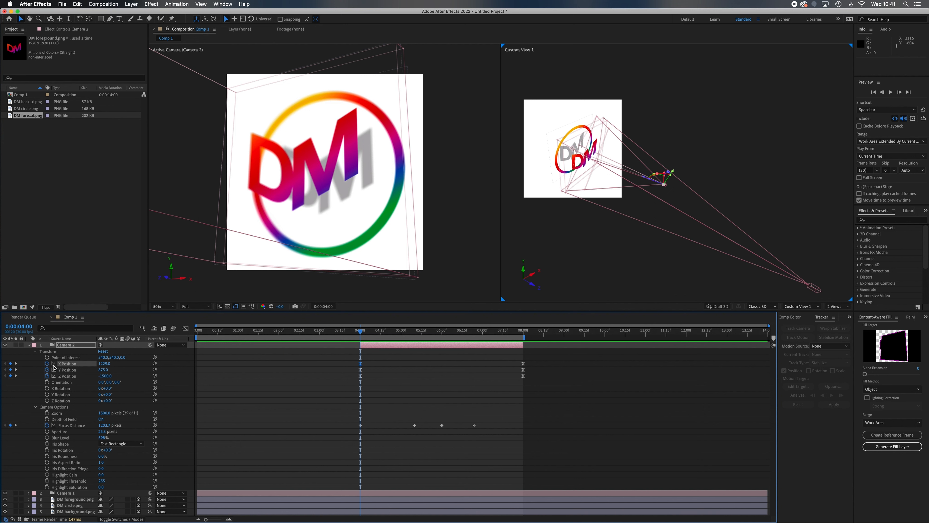
Step: Examine the curve of Camera 2's X Position in the Graph Editor and return to the layer timeline
click(75, 345)
click(186, 328)
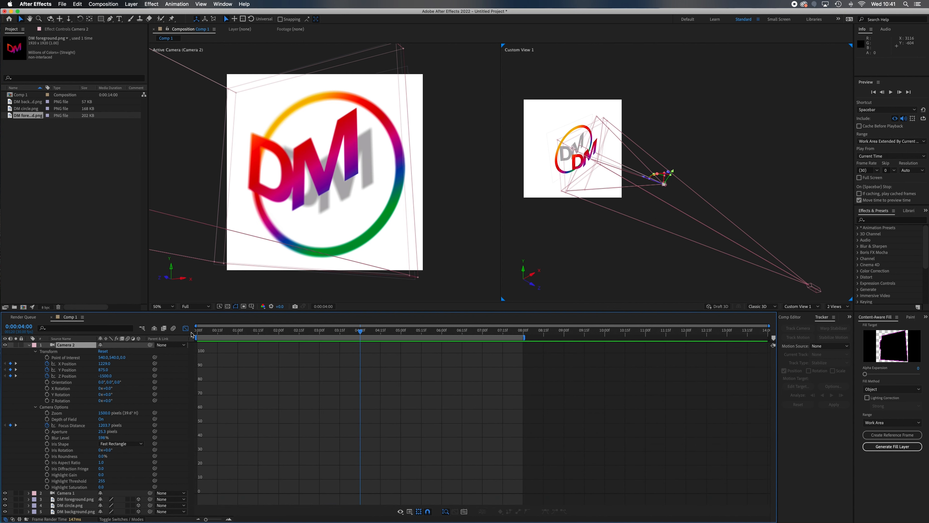
click(67, 364)
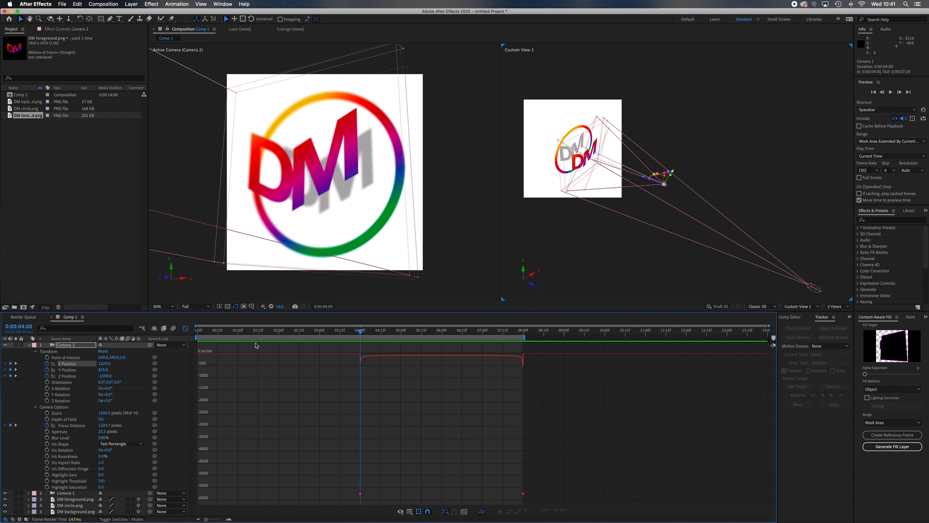
click(186, 328)
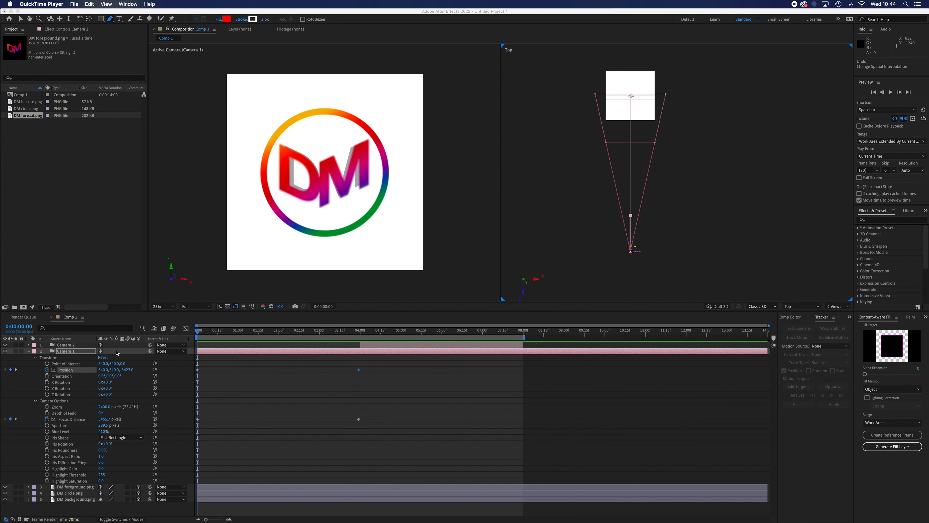
Step: Review Camera 1's motion path at the start of the composition in Custom View 1
click(198, 333)
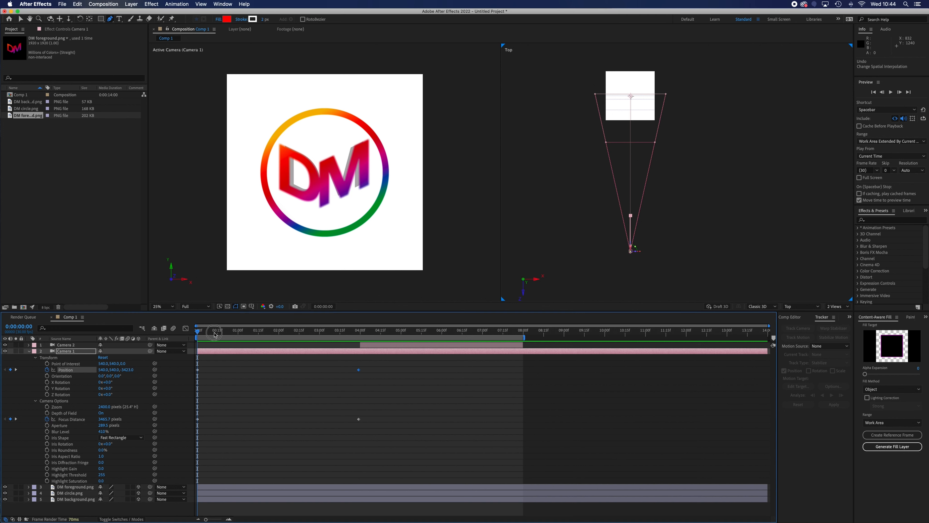
drag(260, 334, 198, 336)
click(807, 306)
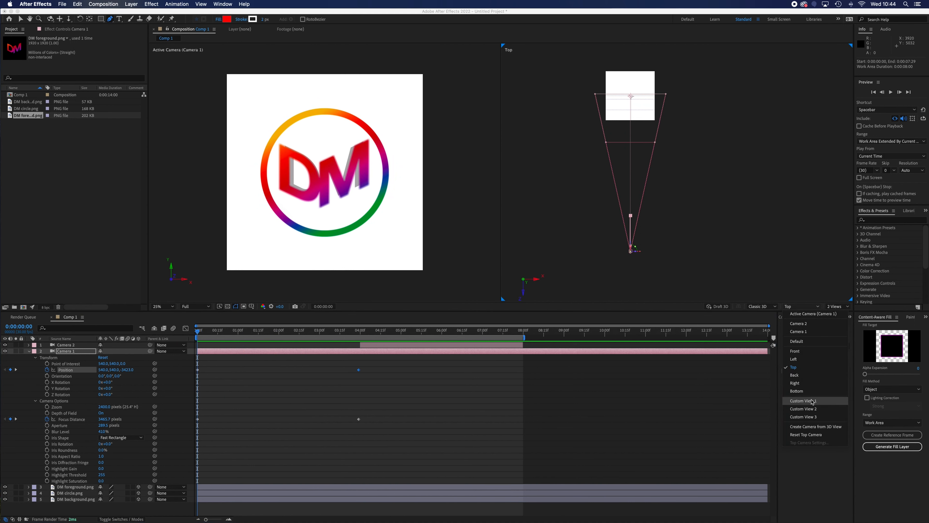
click(819, 400)
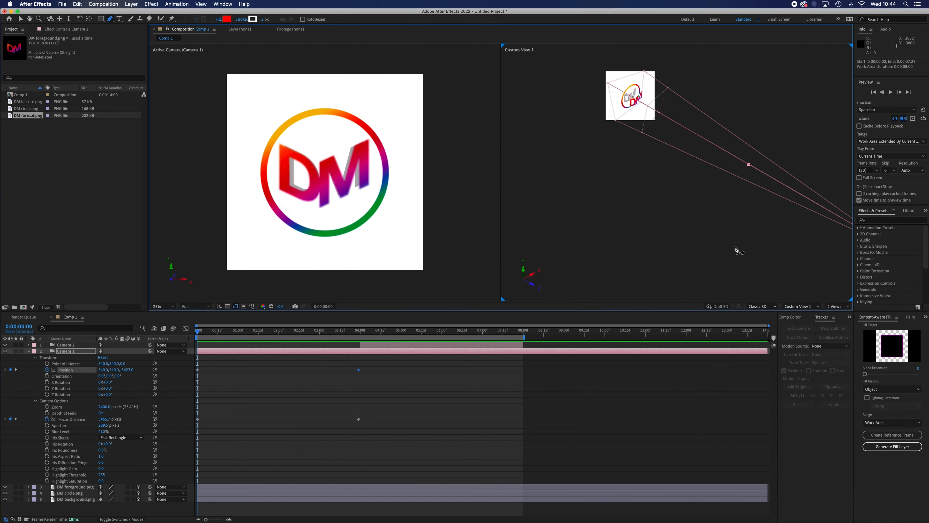
drag(734, 251, 655, 251)
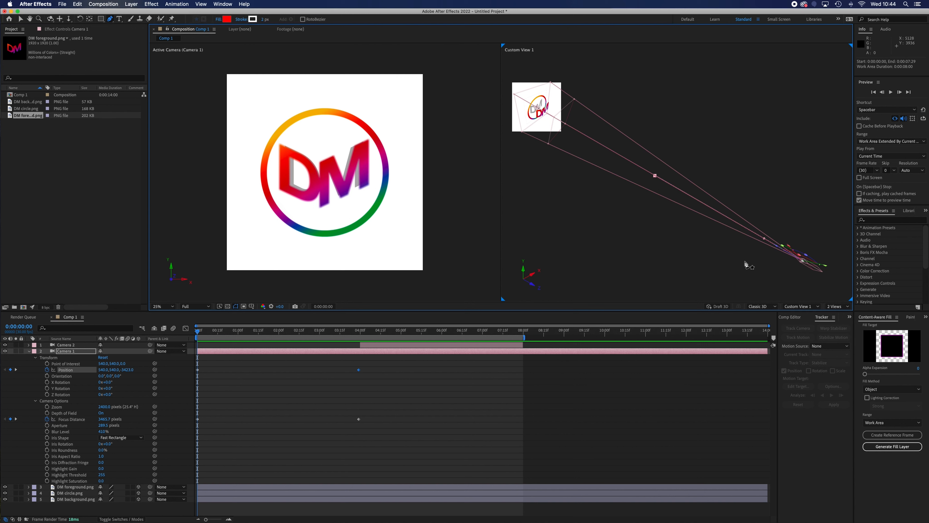
Step: Switch the secondary view to Top and centre Camera 1's motion path in it
click(817, 307)
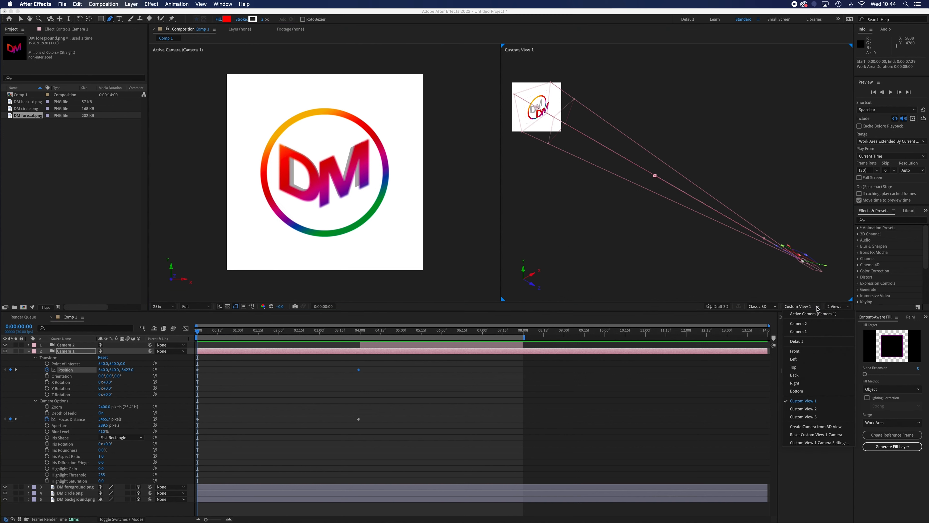
click(807, 367)
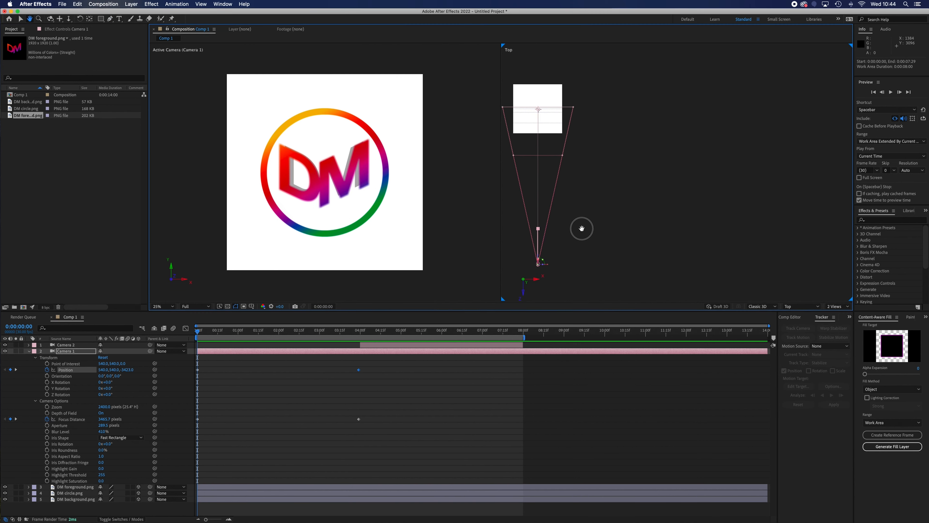
drag(581, 228, 674, 238)
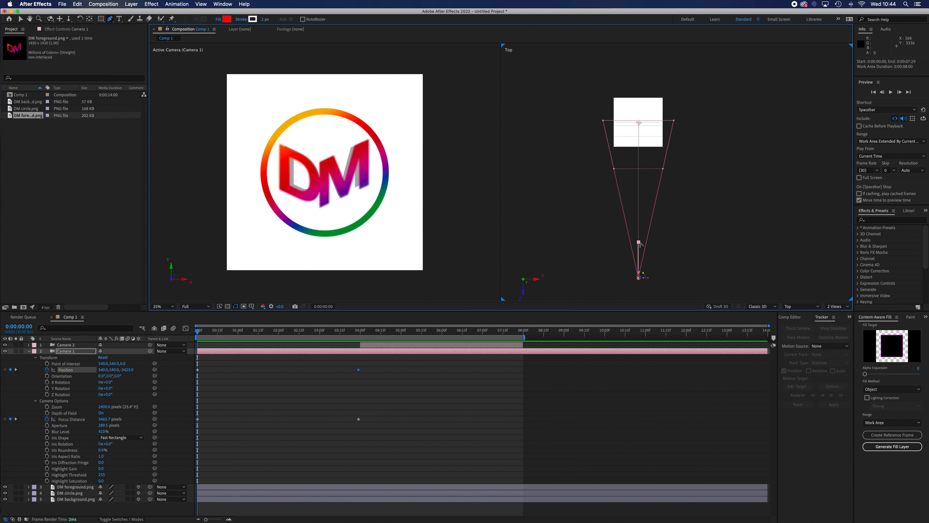
Step: Preview Camera 1's straight move towards the logo and return the current time to the start
drag(197, 334, 169, 344)
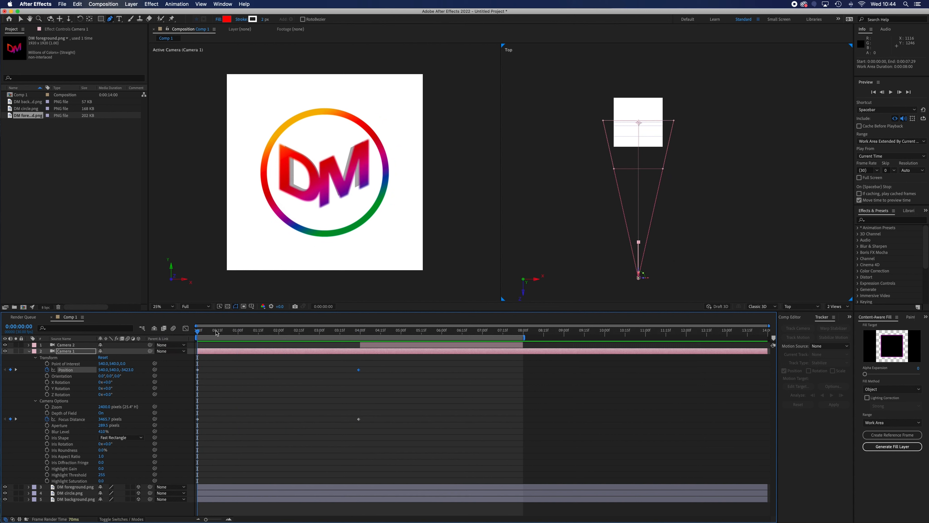
key(space)
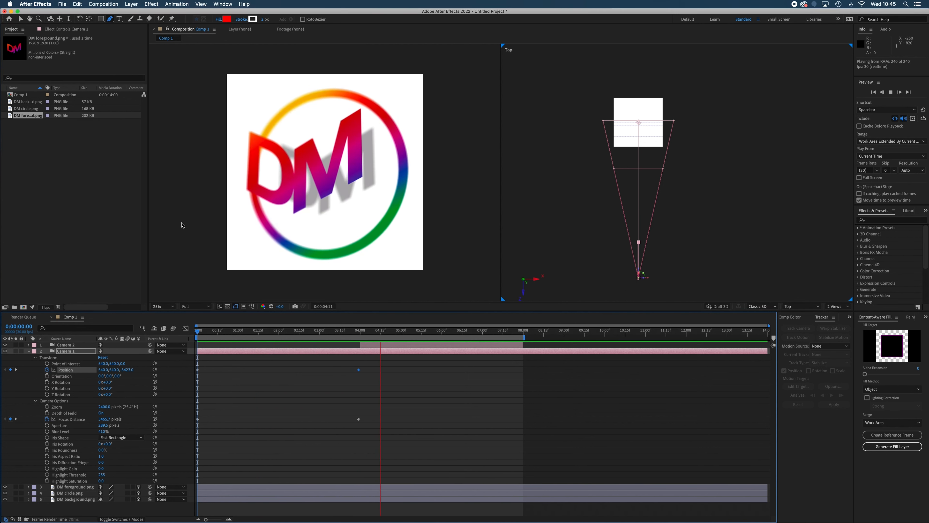
key(space)
click(196, 330)
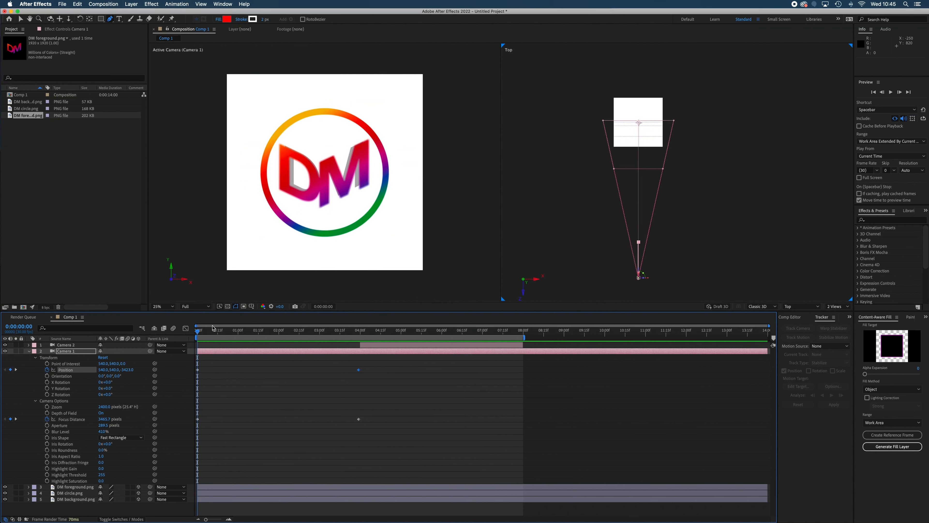
key(space)
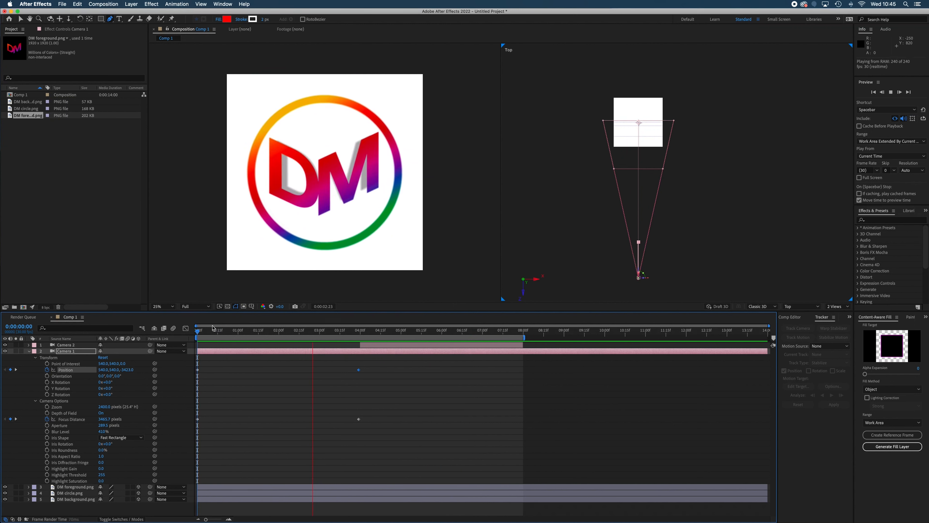
key(space)
drag(362, 332, 165, 334)
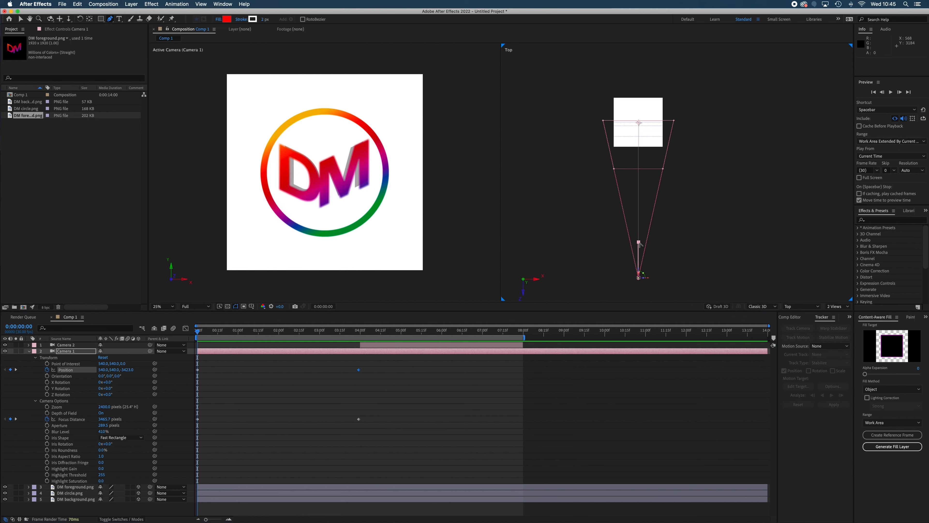
Step: Curve Camera 1's motion path sideways in Top view by pulling a Bezier handle from its end keyframe with the Pen tool, and preview the animation
key(period)
key(h)
drag(628, 272, 666, 169)
key(g)
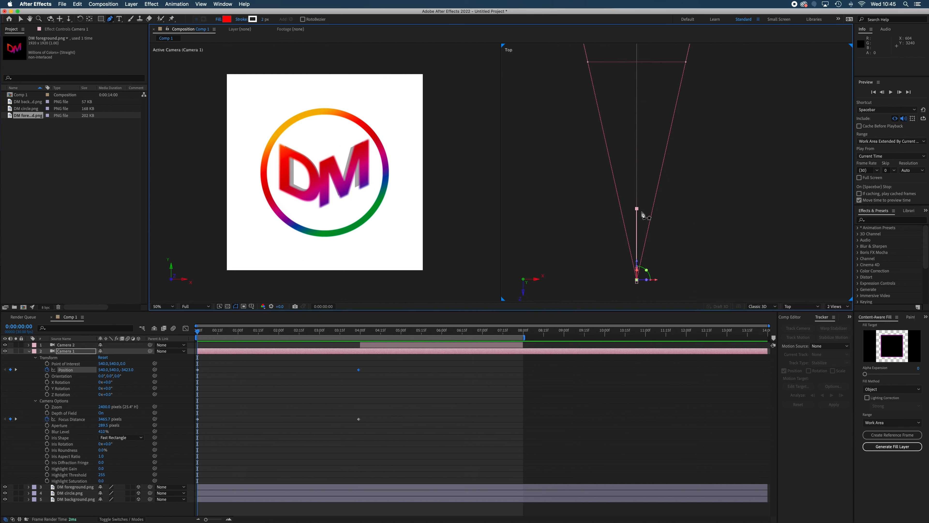
click(637, 208)
drag(637, 220, 657, 244)
click(241, 345)
key(space)
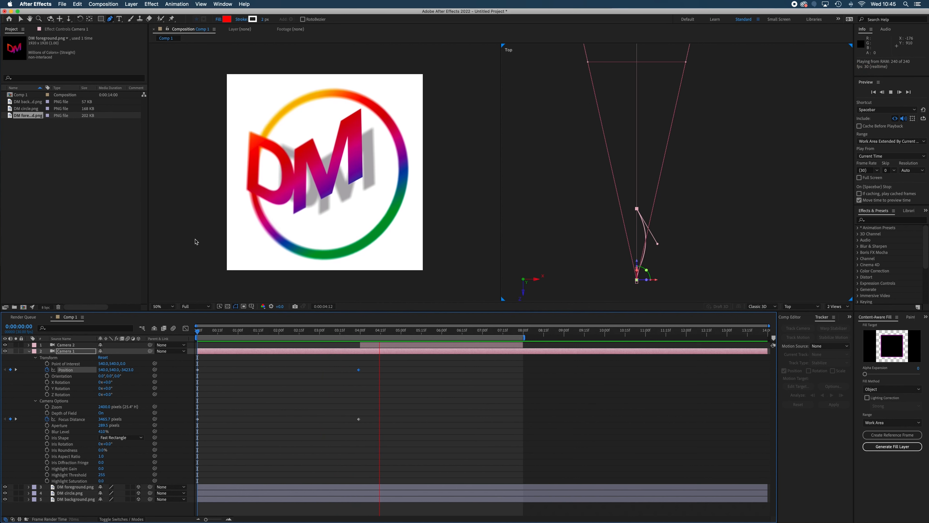
Step: Replay the animation to review Camera 1's move along its curved motion path
key(space)
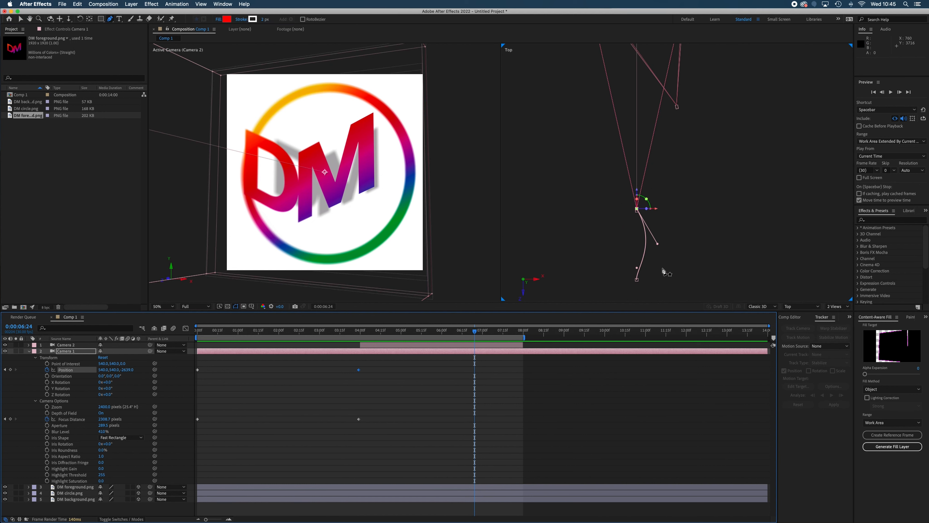
key(space)
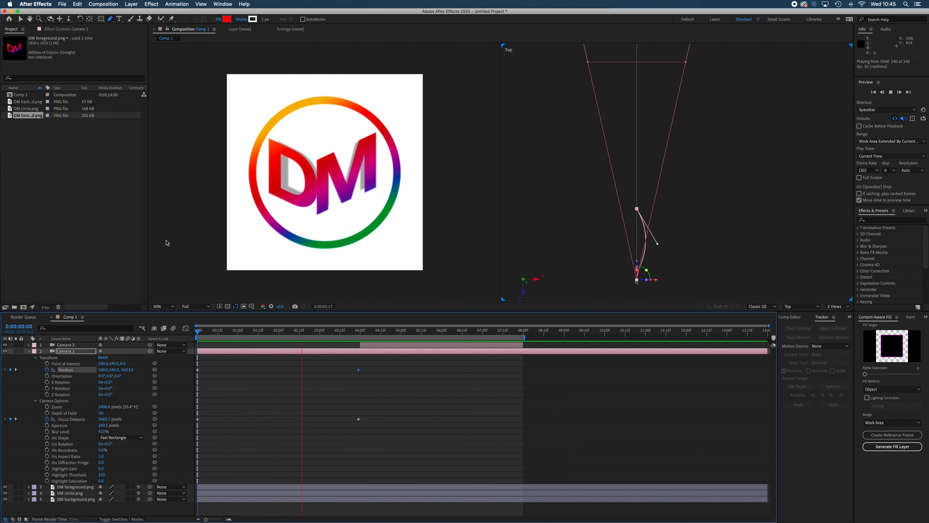
key(space)
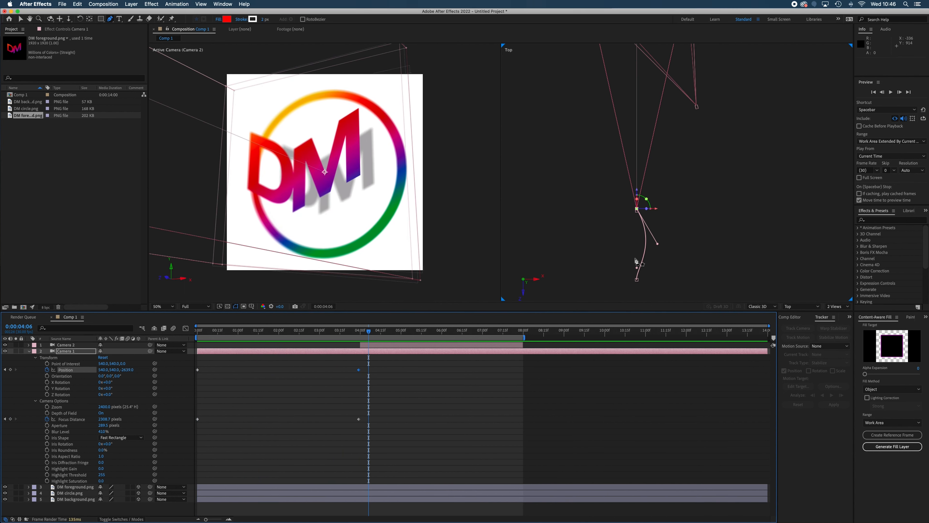
Step: Bend Camera 1's motion path into an S-curve by pulling a Bezier handle from its start keyframe in Top view, and preview it
drag(636, 280, 613, 246)
drag(216, 331, 162, 325)
key(space)
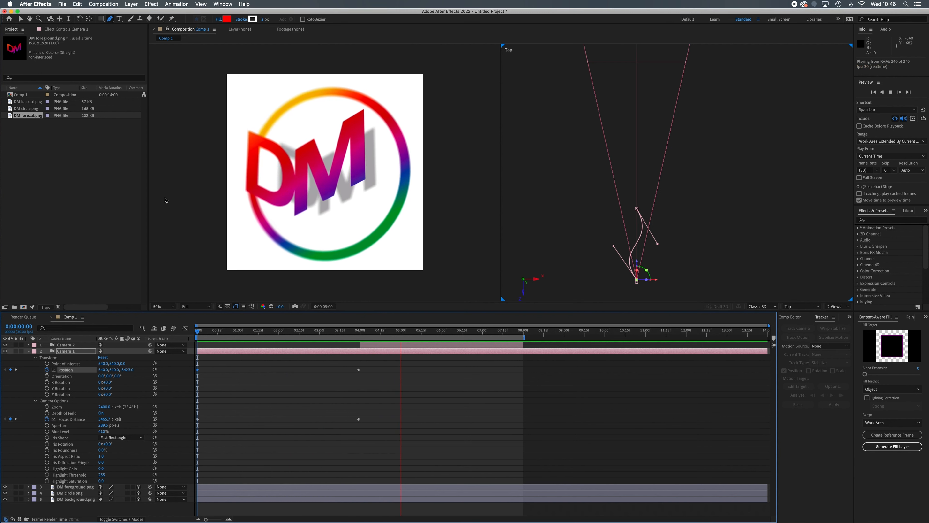
key(space)
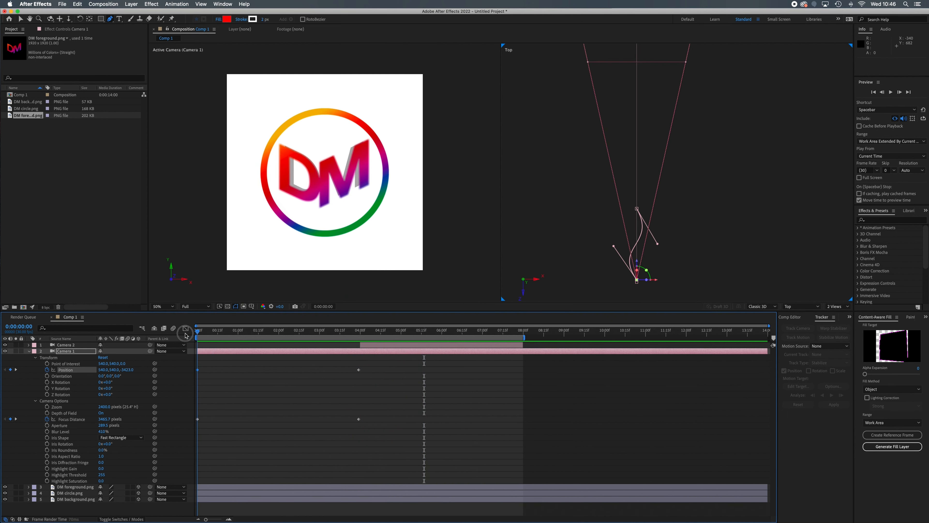
key(space)
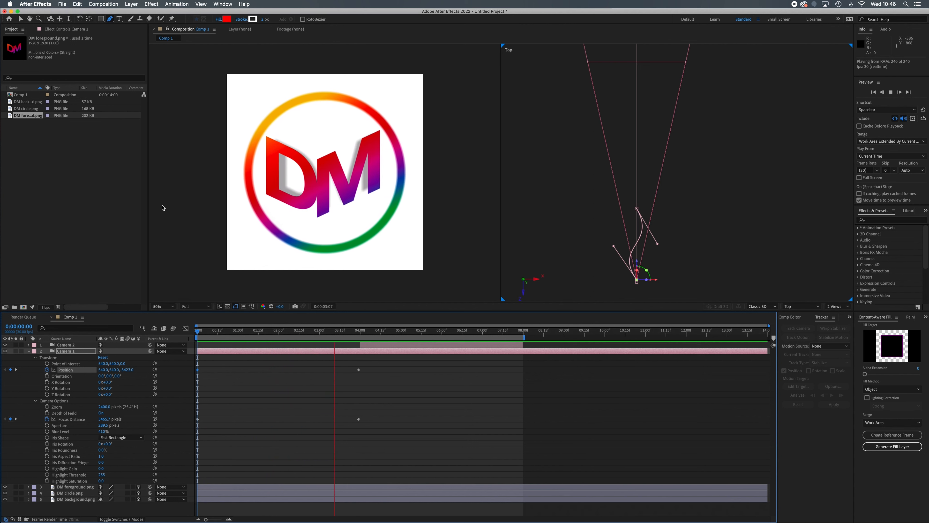
key(space)
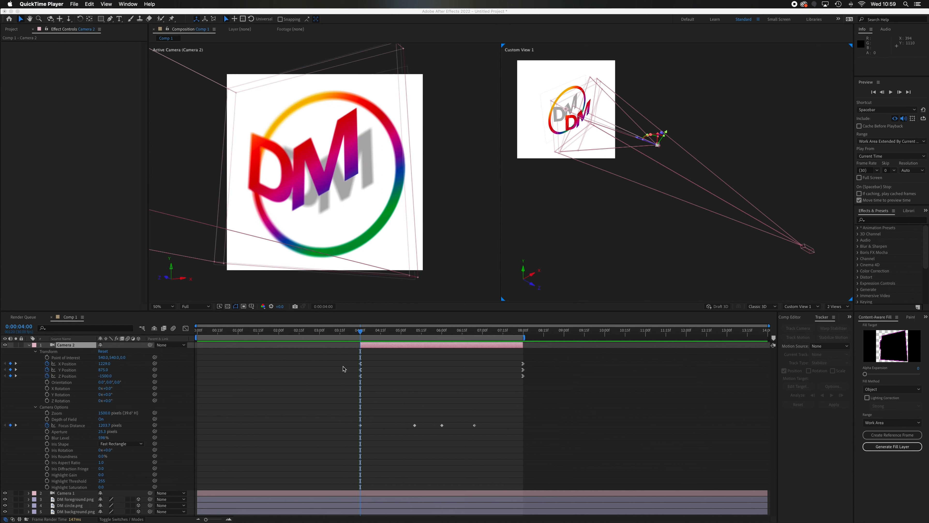
Step: Start the work area at 4 seconds and recombine Camera 2's separated X, Y and Z positions into a single Position property
click(197, 339)
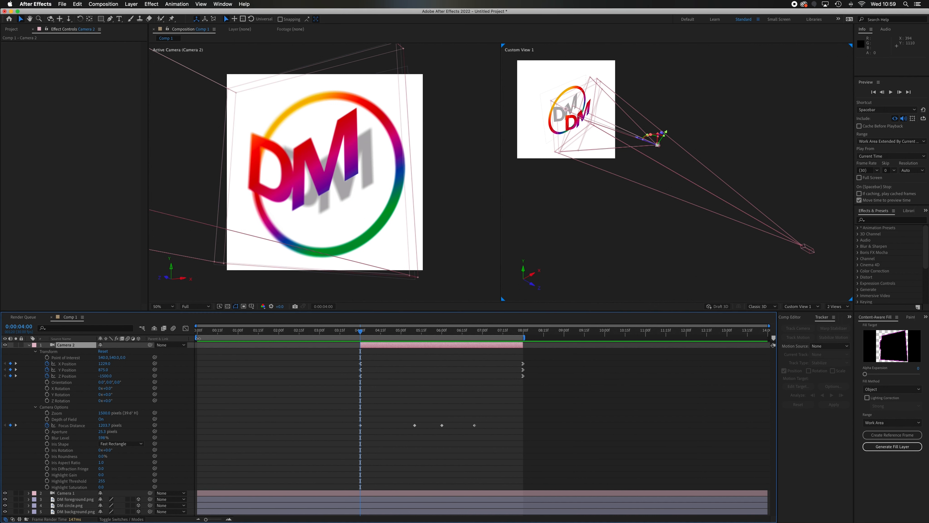
drag(197, 338, 360, 347)
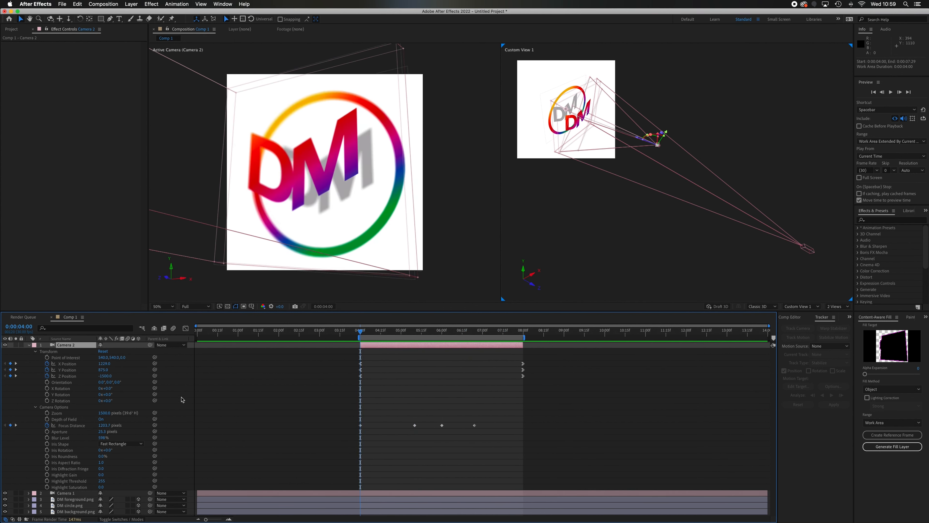
click(80, 365)
shift+click(81, 375)
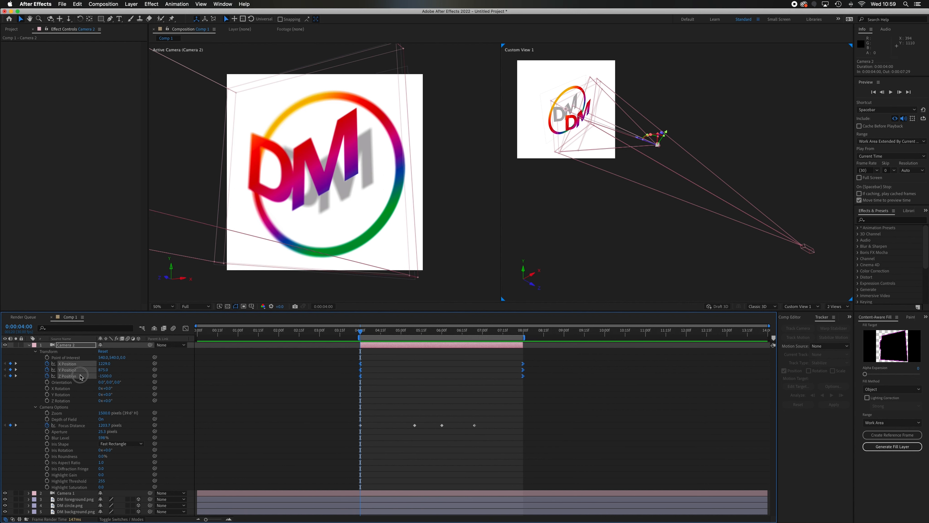
right_click(85, 365)
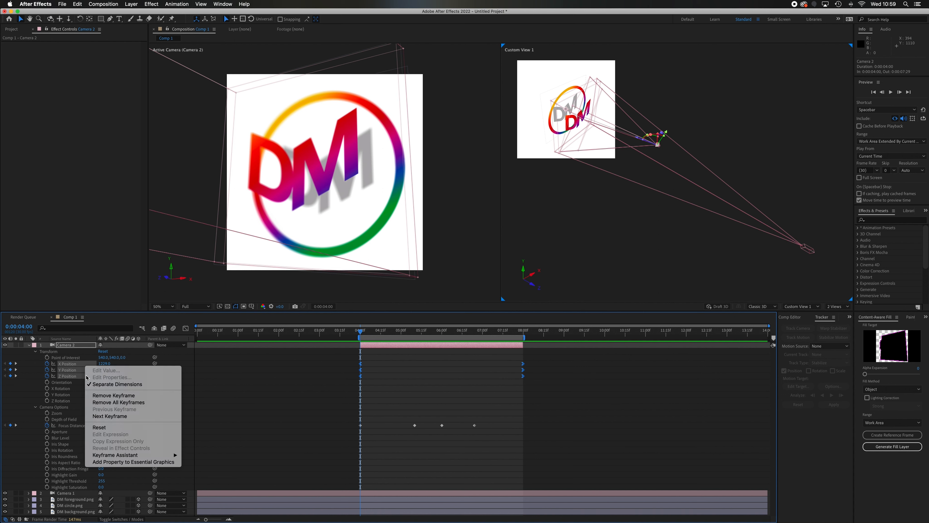
click(98, 383)
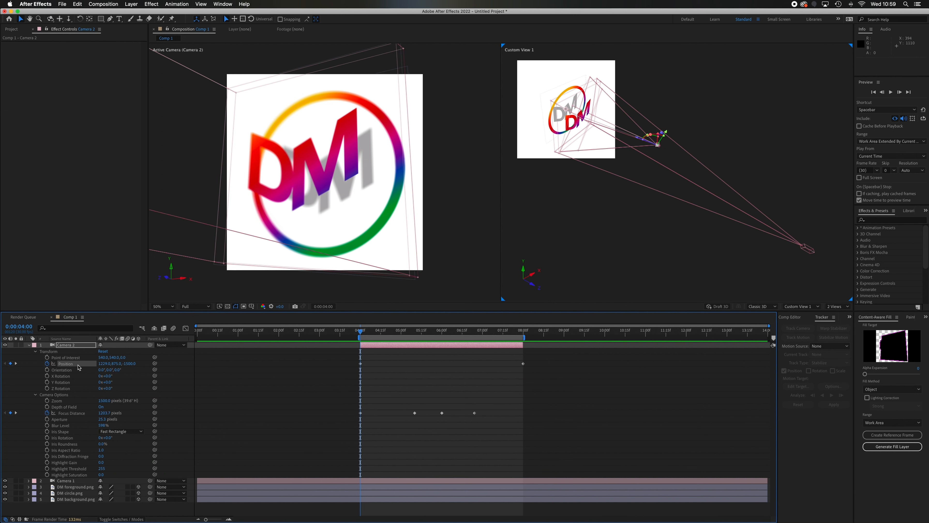
click(82, 376)
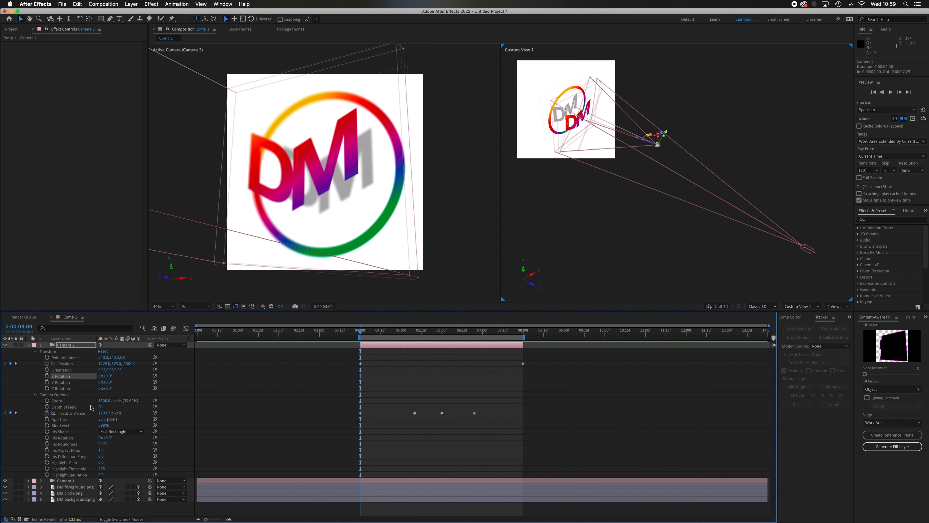
Step: Add the expression wiggle(6,6) to Camera 2's Position
mouse_move(362, 333)
mouse_down()
mouse_move(374, 335)
mouse_move(362, 336)
mouse_up()
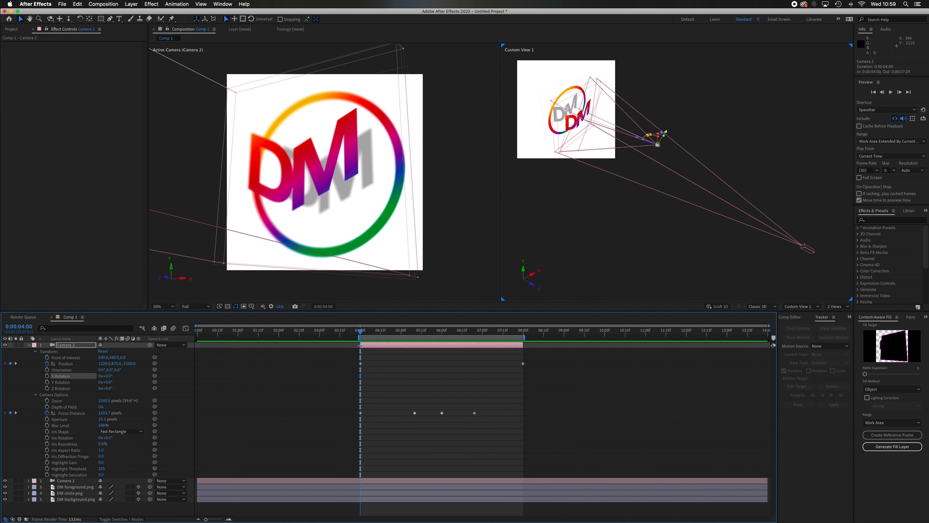
alt+click(47, 364)
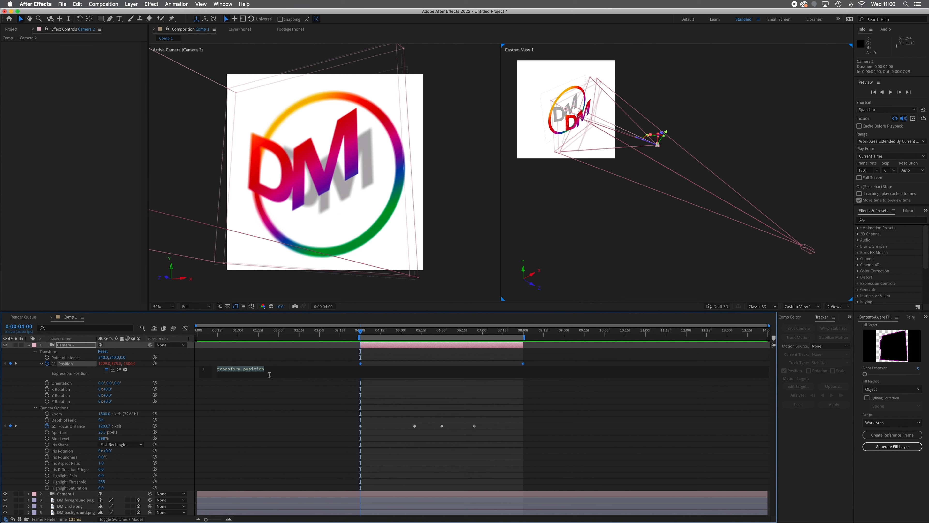
text(wigg)
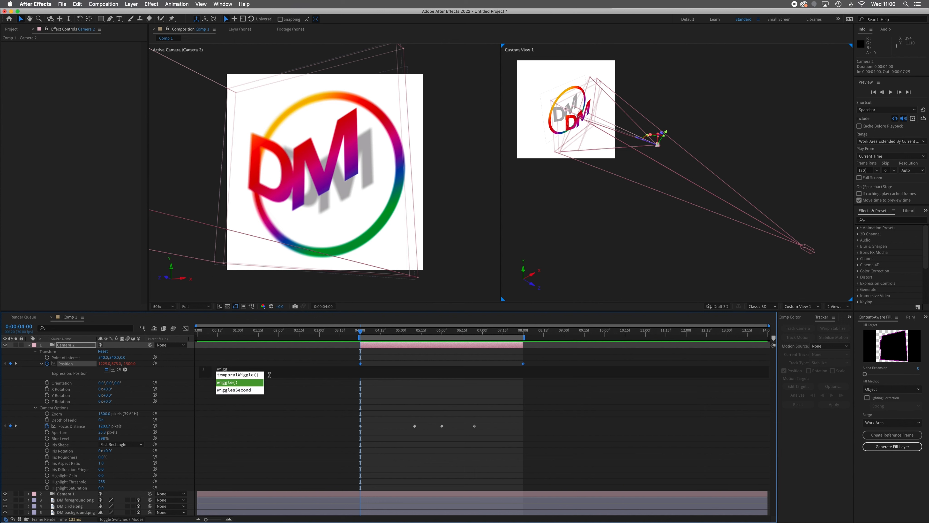
click(228, 383)
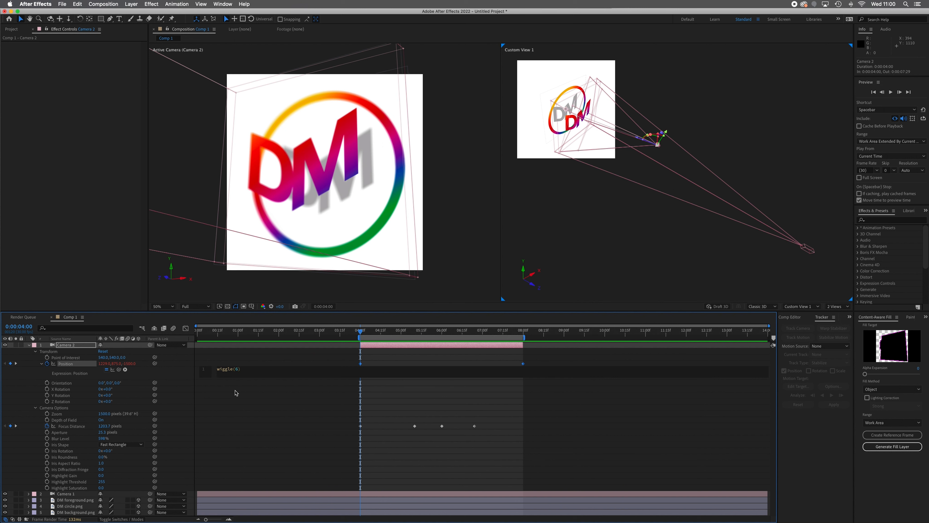
text(,6)
click(264, 369)
click(300, 408)
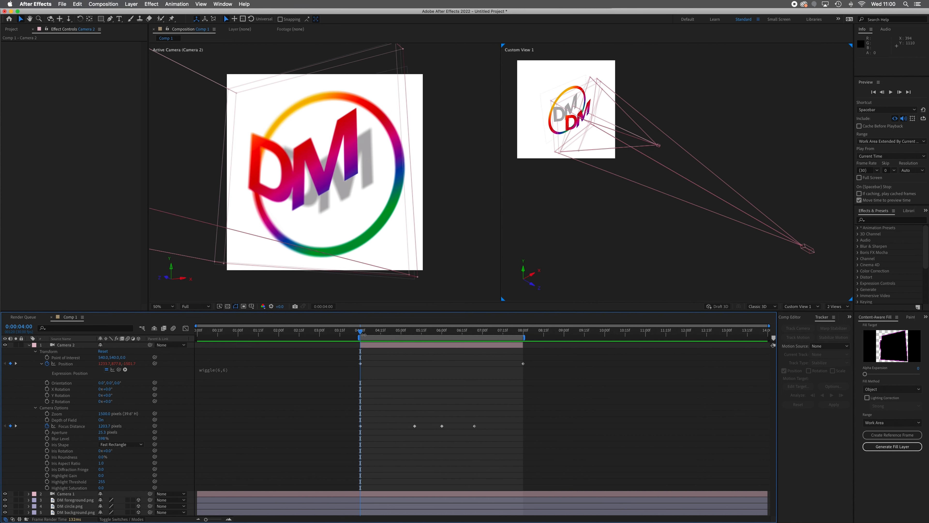
Step: Preview Camera 2's wiggling movement and return the current time to about 4 seconds
key(space)
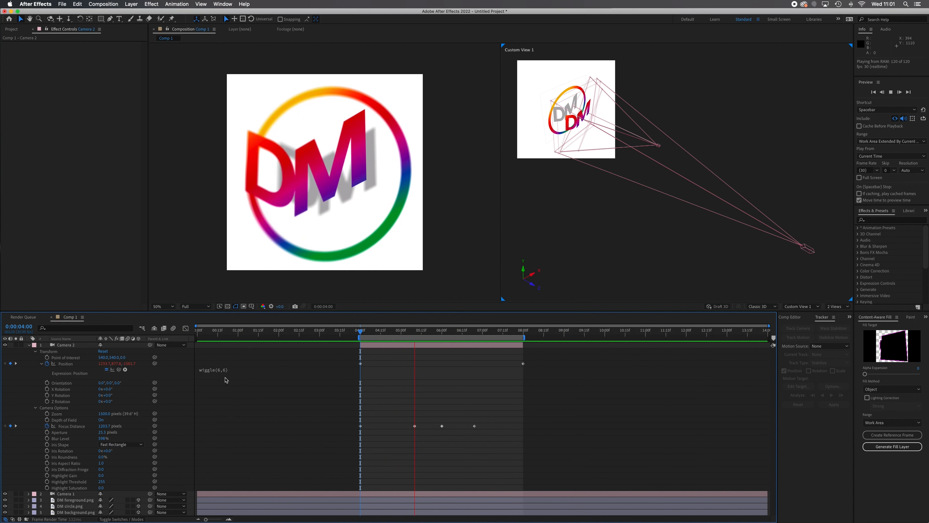
key(space)
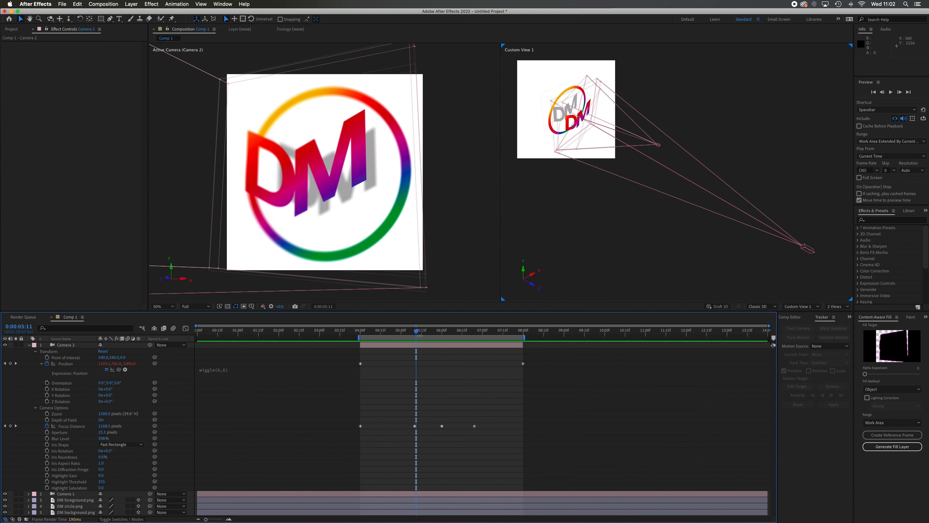
drag(417, 332, 362, 336)
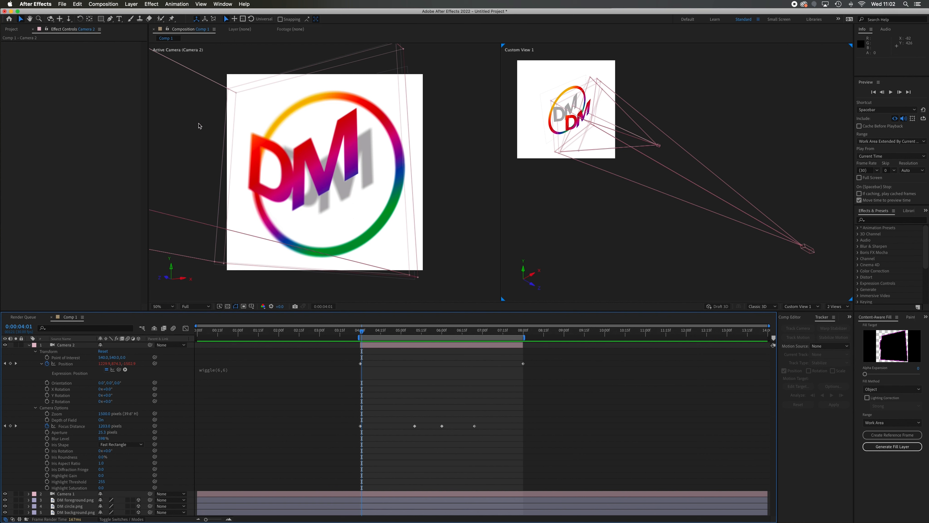
Step: Add a null object to the composition and set the current time to 0:00:04:00
click(129, 5)
mouse_move(147, 12)
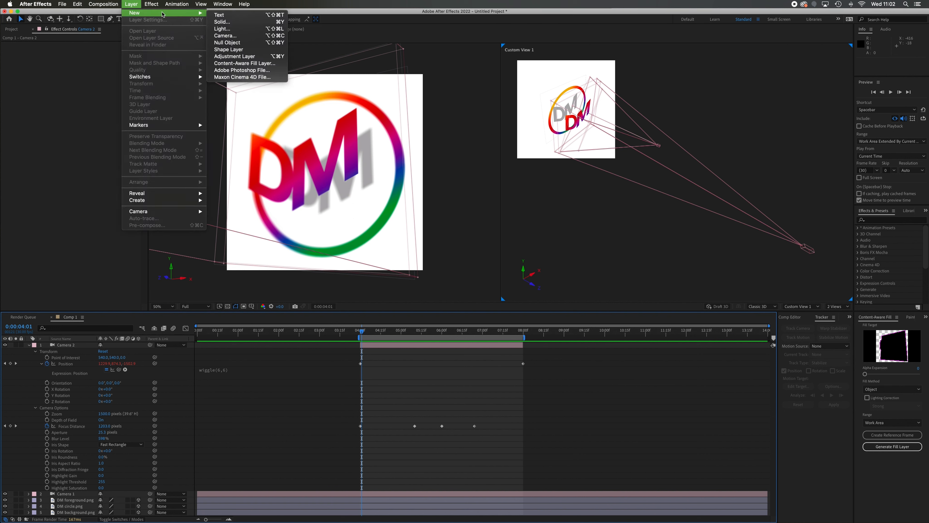
click(244, 44)
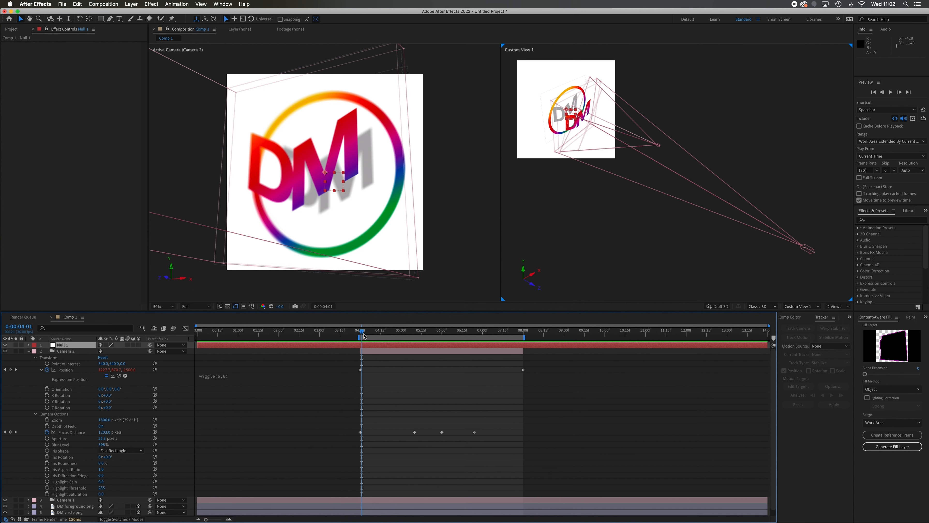
drag(364, 336, 360, 336)
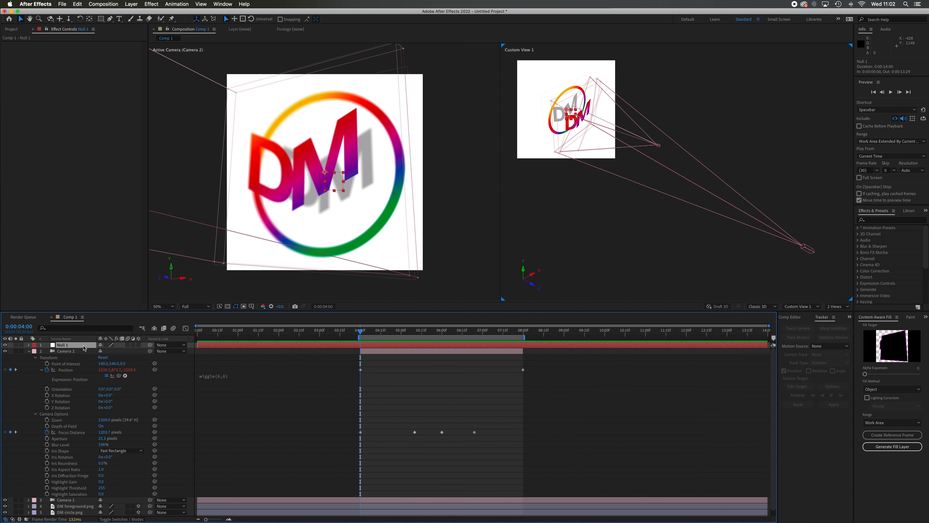
Step: Apply two Slider Control effects to the null object
click(150, 3)
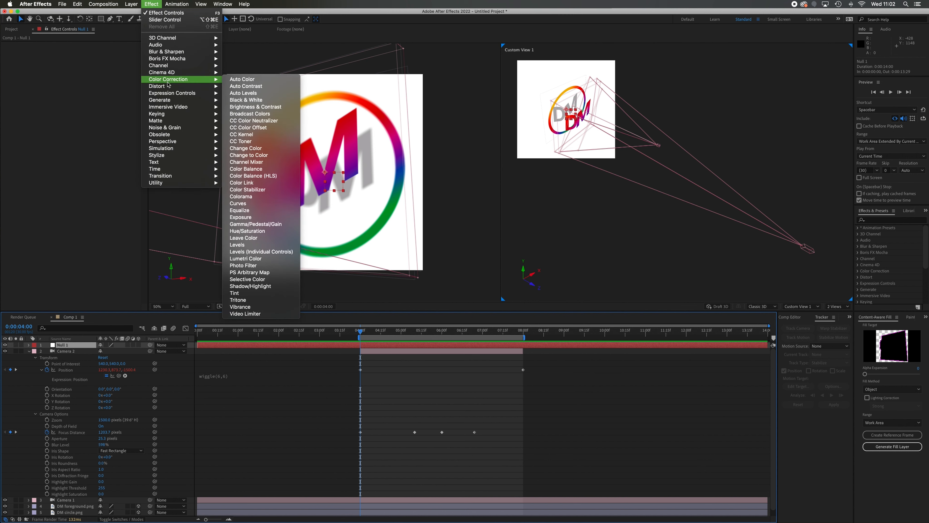
mouse_move(175, 95)
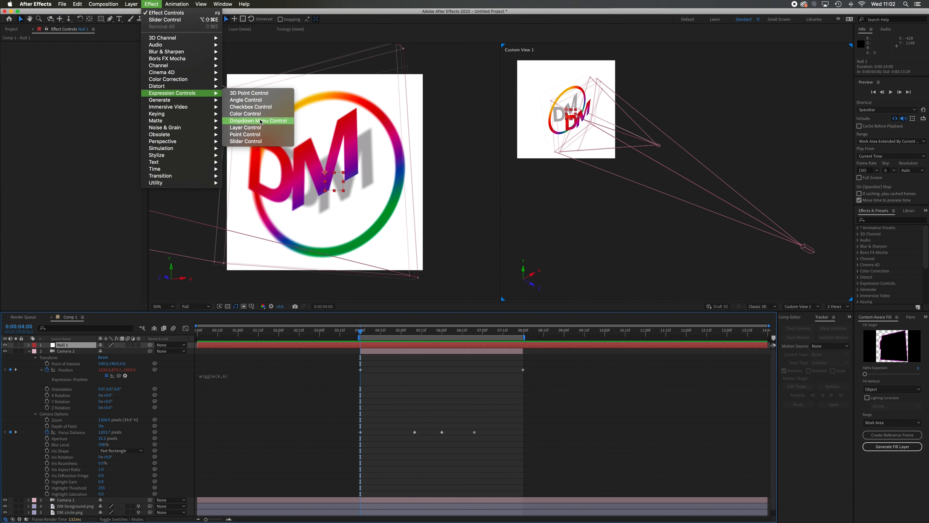
click(265, 141)
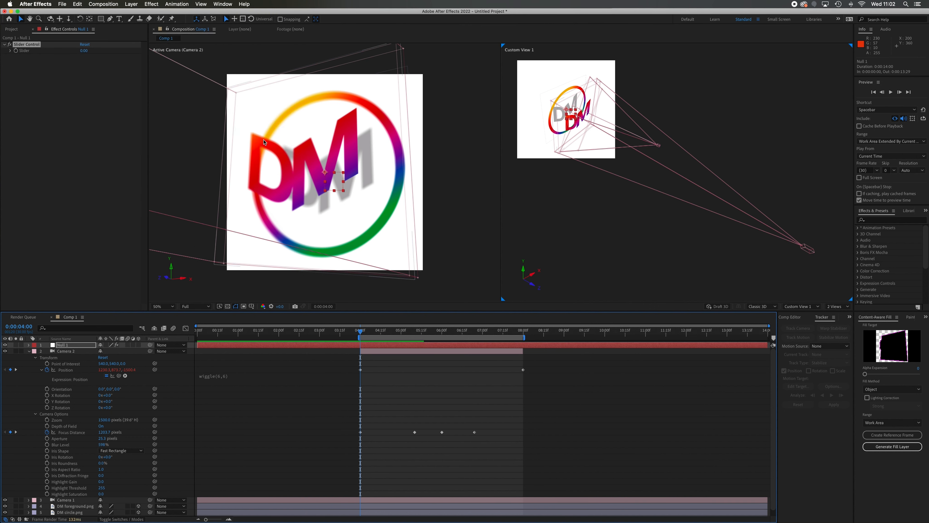
click(131, 4)
mouse_move(150, 4)
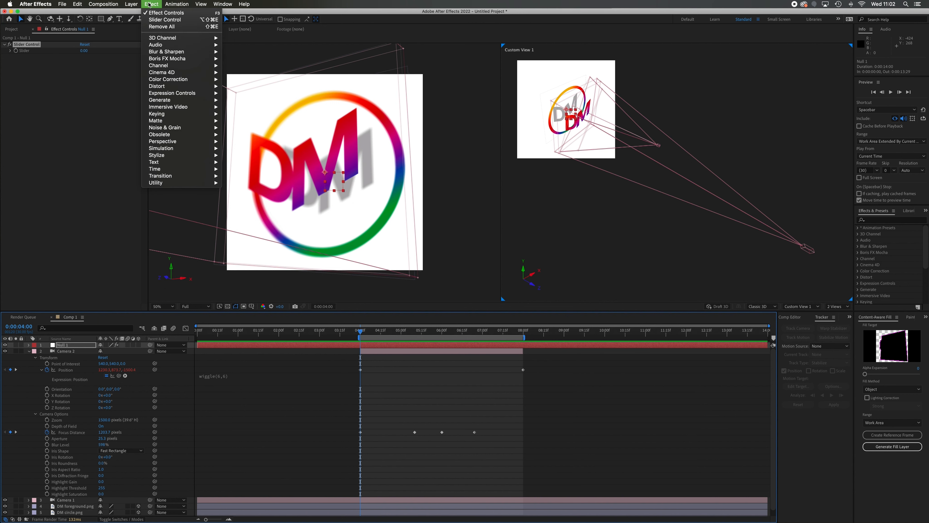
click(165, 19)
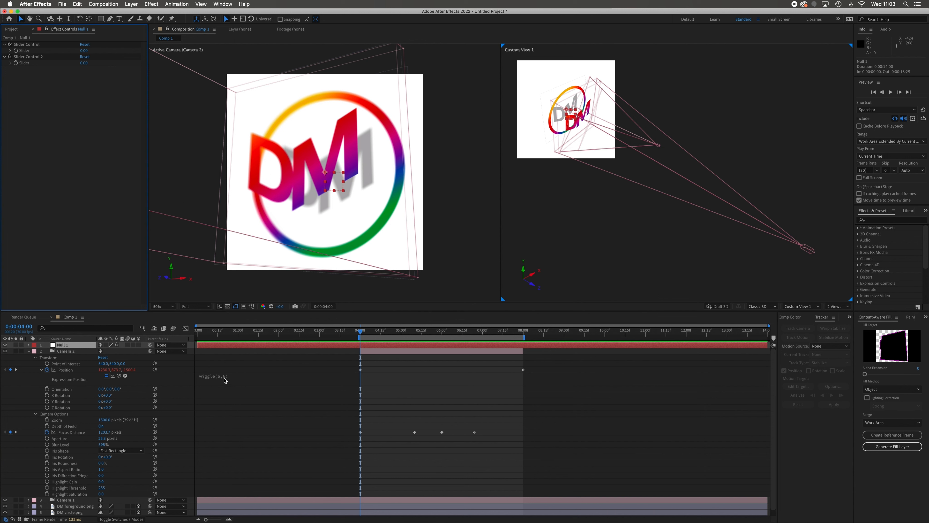
Step: Rename the null object's first slider control Freq. and its second one Amp
right_click(30, 46)
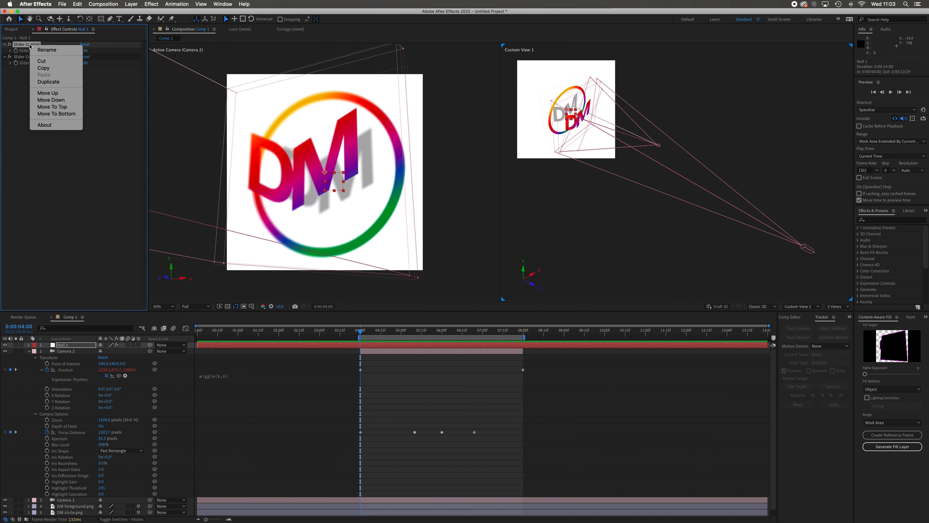
click(45, 50)
text(F)
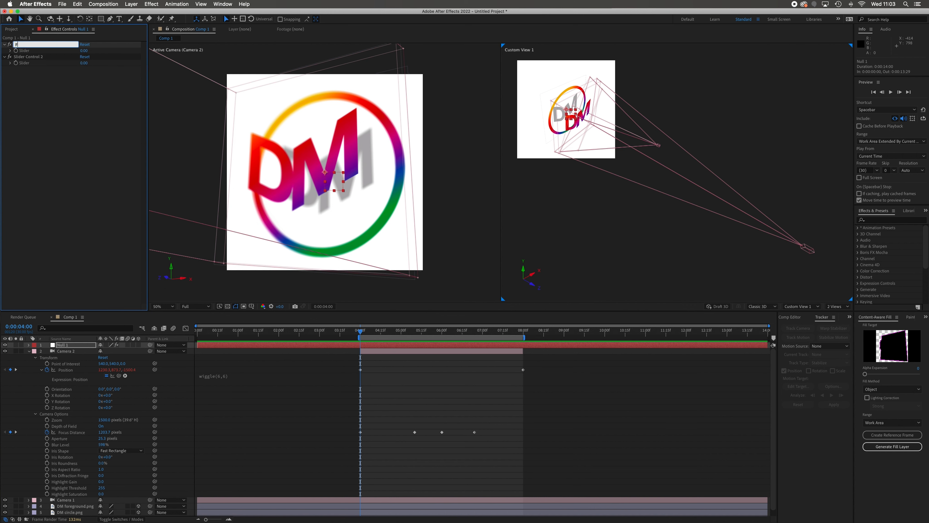
text(req.)
key(Return)
right_click(28, 57)
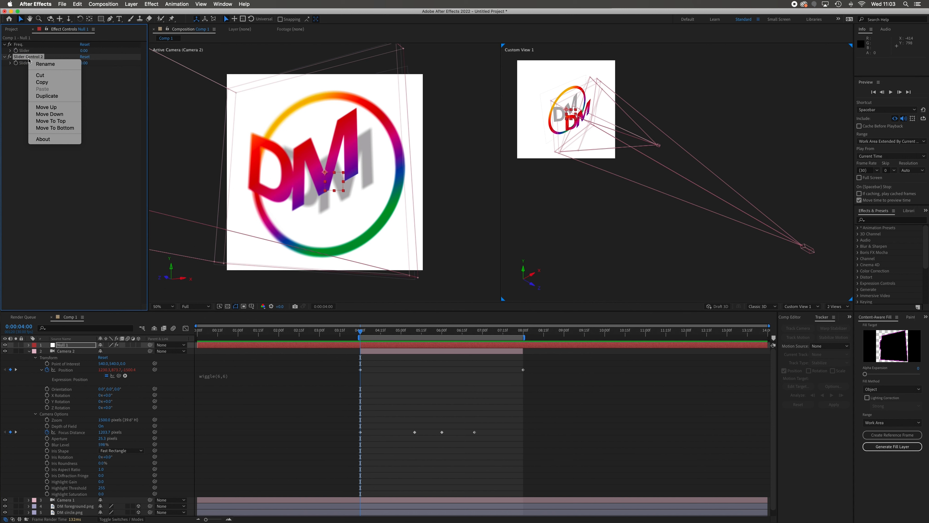
text(Amp.)
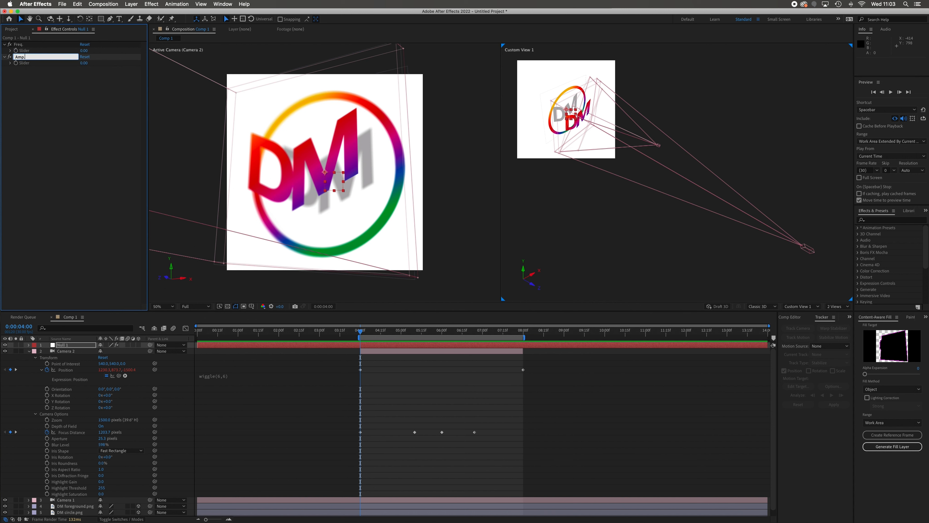
key(Return)
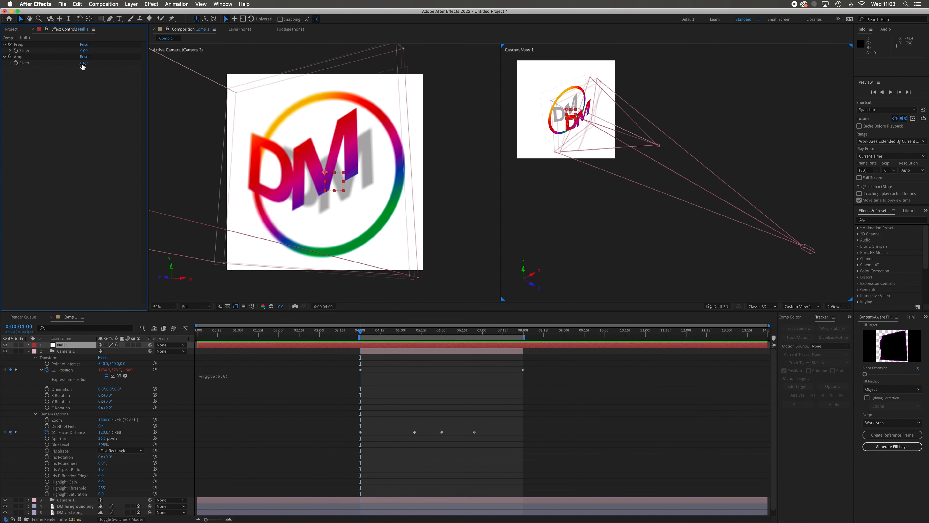
Step: Try a lower value on the null object's Freq. slider and undo the change
mouse_move(83, 52)
mouse_down()
mouse_move(168, 53)
mouse_move(77, 53)
mouse_up()
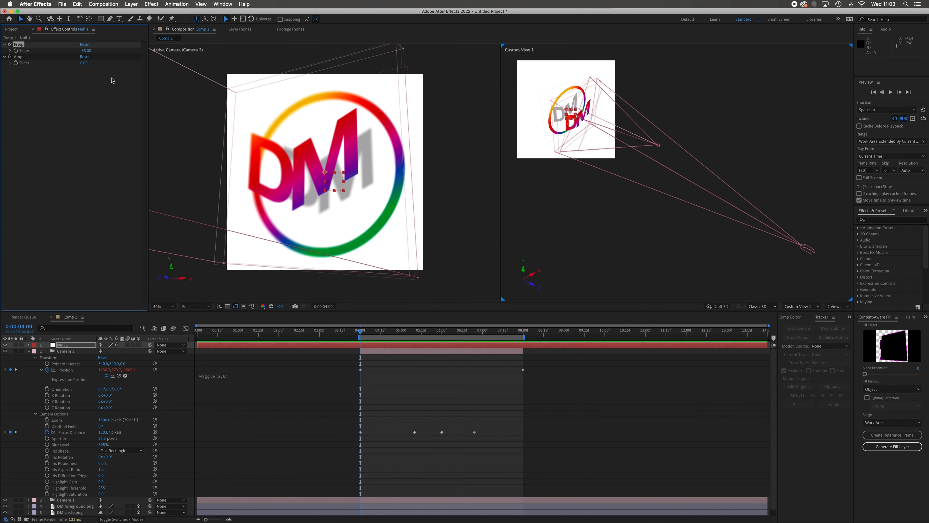
key(super+z)
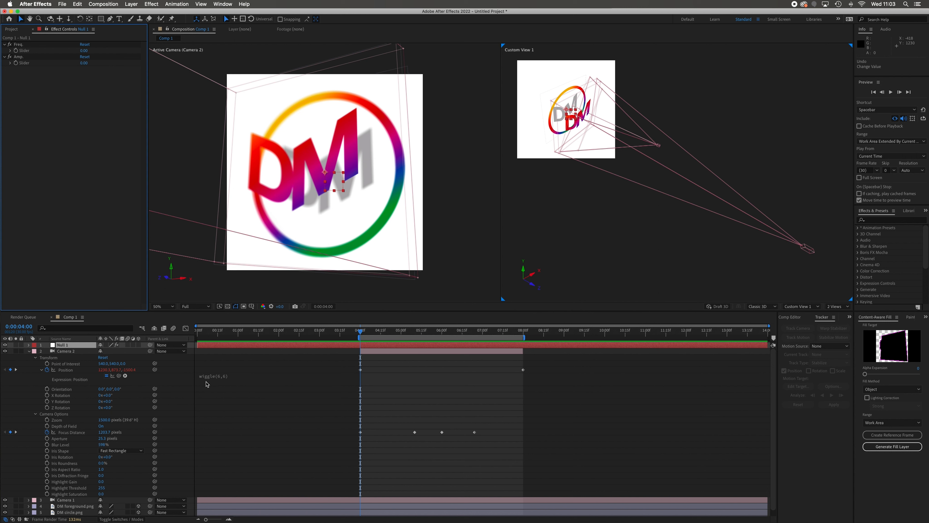
Step: Replace the first wiggle value in Camera 2's Position expression with a link to the null object's Freq. slider
click(221, 380)
triple_click(236, 376)
double_click(236, 376)
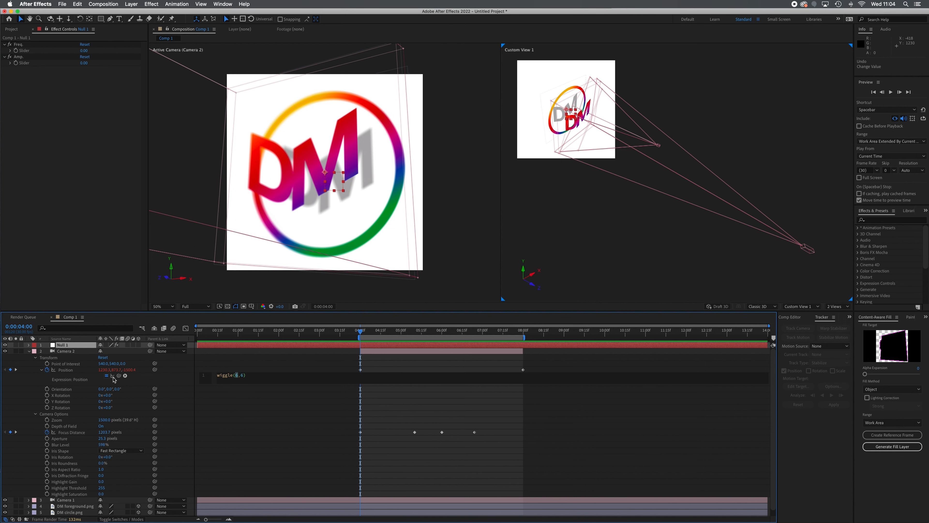
drag(119, 375, 30, 52)
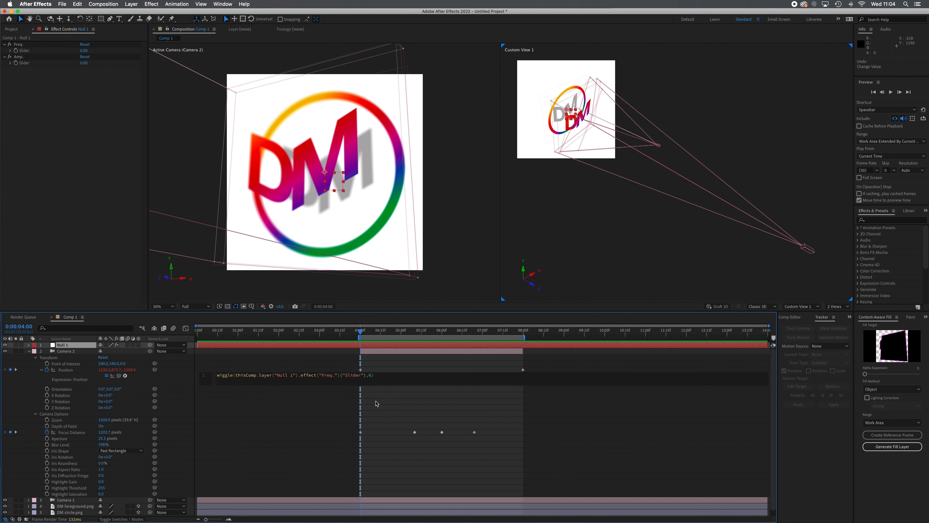
Step: Replace the second wiggle value in Camera 2's Position expression with a link to the null's Amp. slider and commit the expression
double_click(370, 375)
click(369, 375)
double_click(370, 375)
drag(120, 376, 35, 68)
click(284, 391)
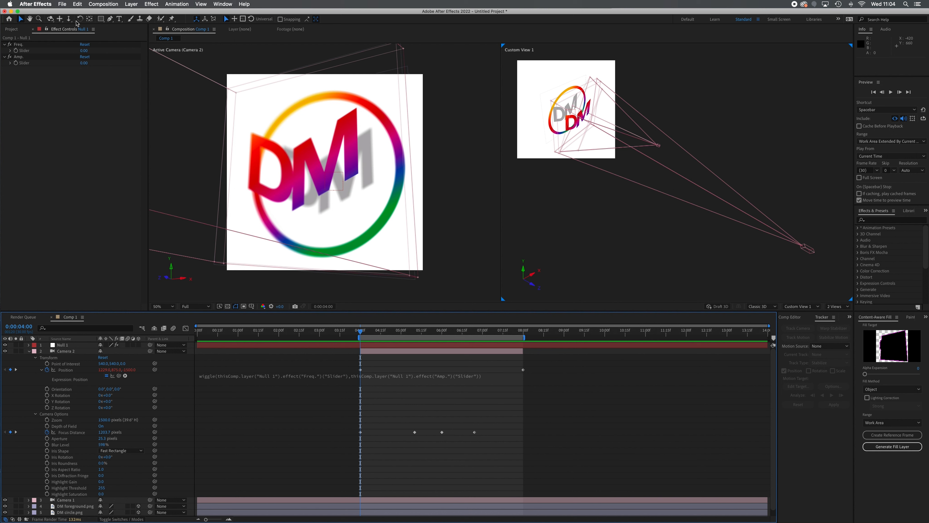
Step: Preview the camera movement, and set the null's Freq. slider to 8 and its Amp. slider to 20
key(space)
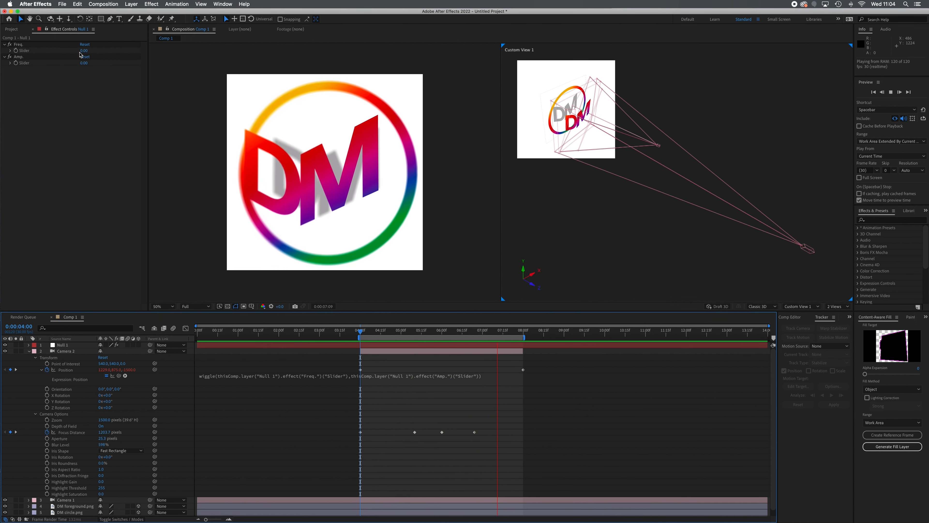
drag(84, 51, 94, 63)
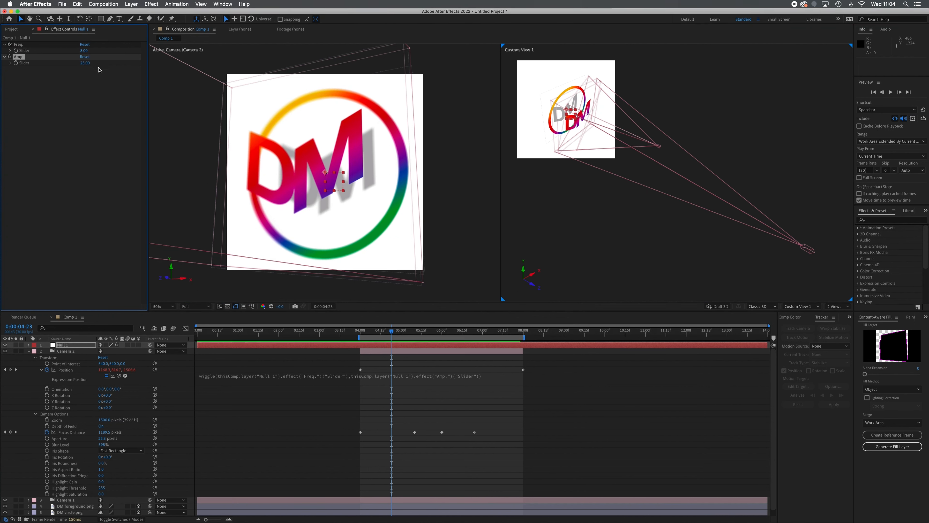
Step: Preview the slider-driven camera wiggle and return the current time to 0:00:04:00
key(space)
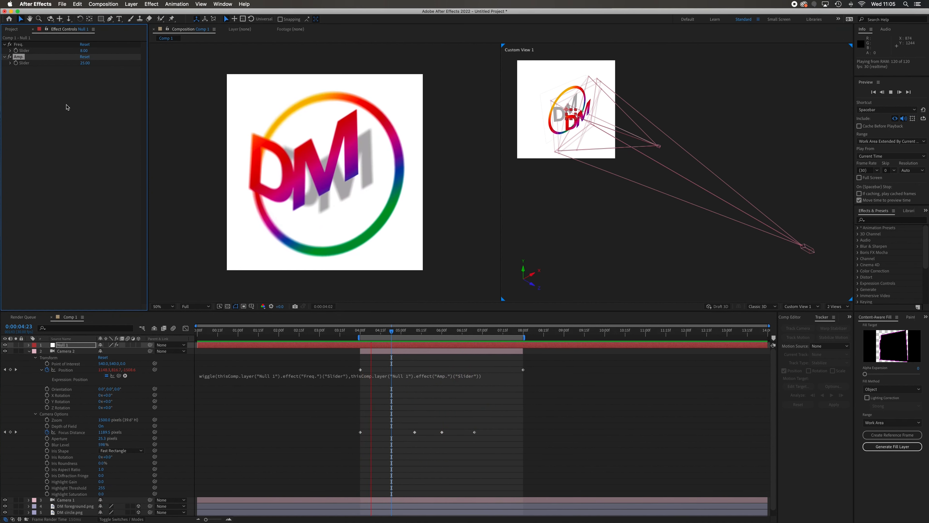
key(space)
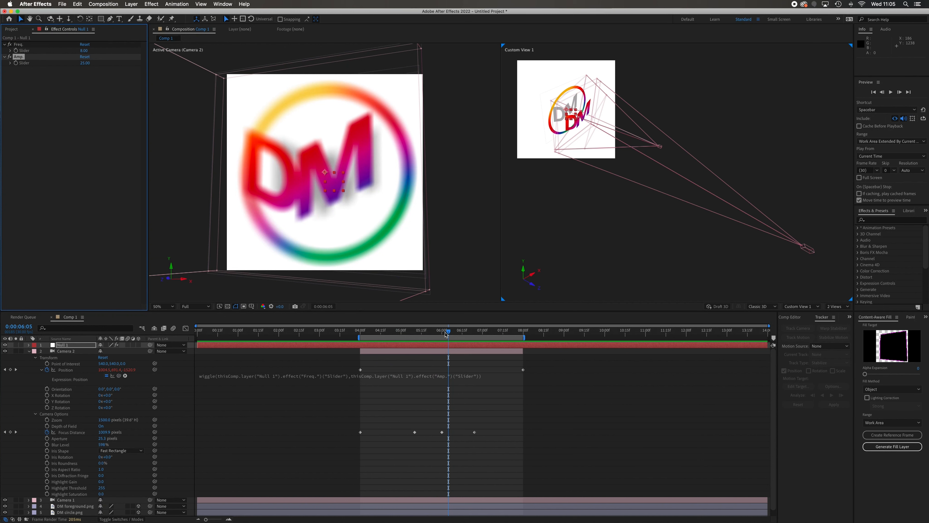
drag(448, 334, 361, 337)
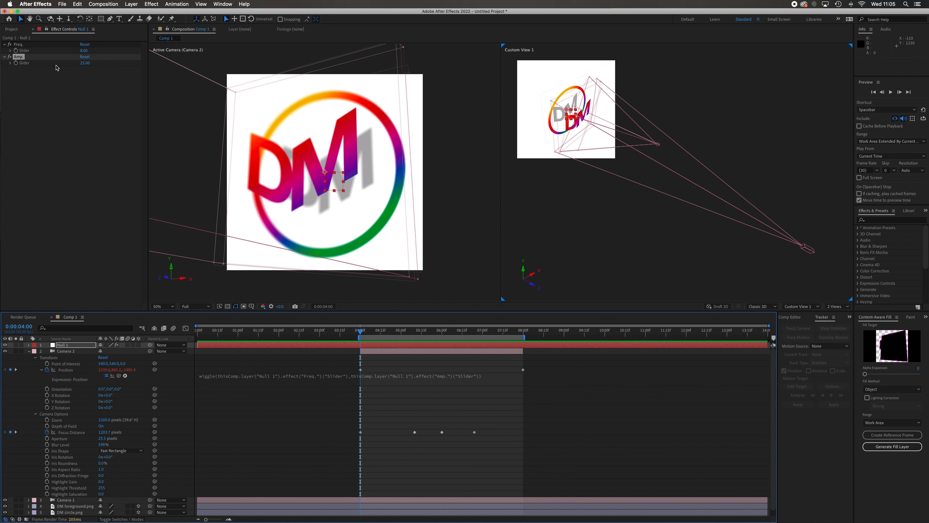
Step: Set the null's Amp. slider to 3 and its Freq. slider to 3, and preview the camera wiggle
drag(85, 63, 79, 65)
click(82, 52)
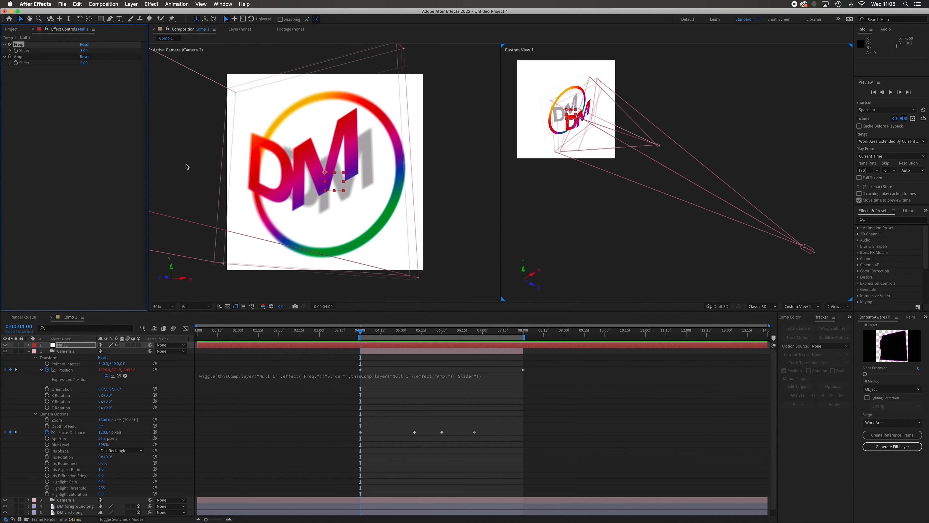
key(space)
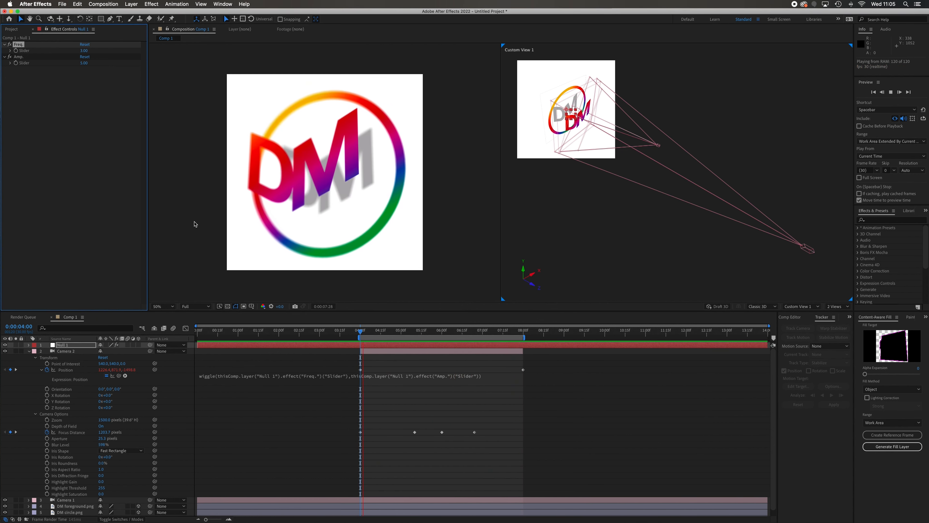
key(space)
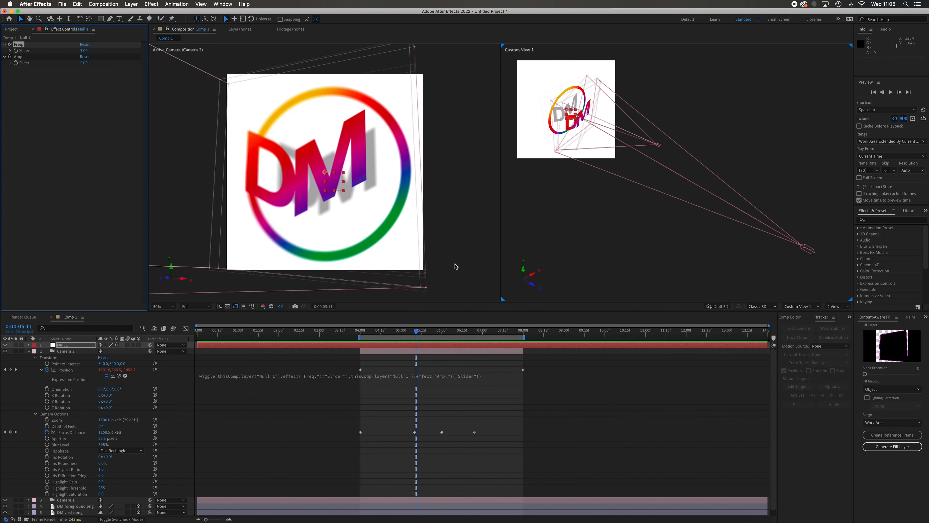